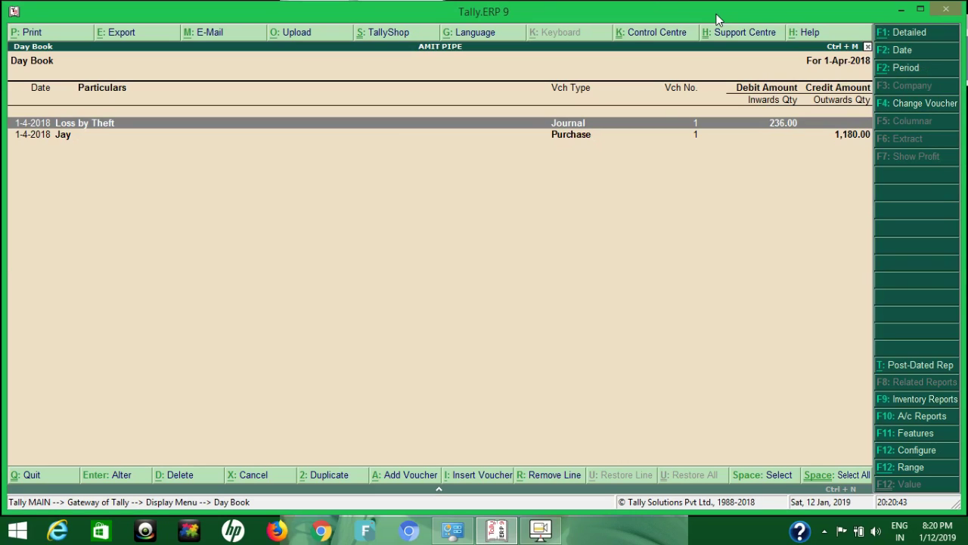
# Step: Open the purchase voucher dated 1-Apr-2018 from the Day Book to review its entries, and accept it
pyautogui.press('Down')
pyautogui.press('Return')
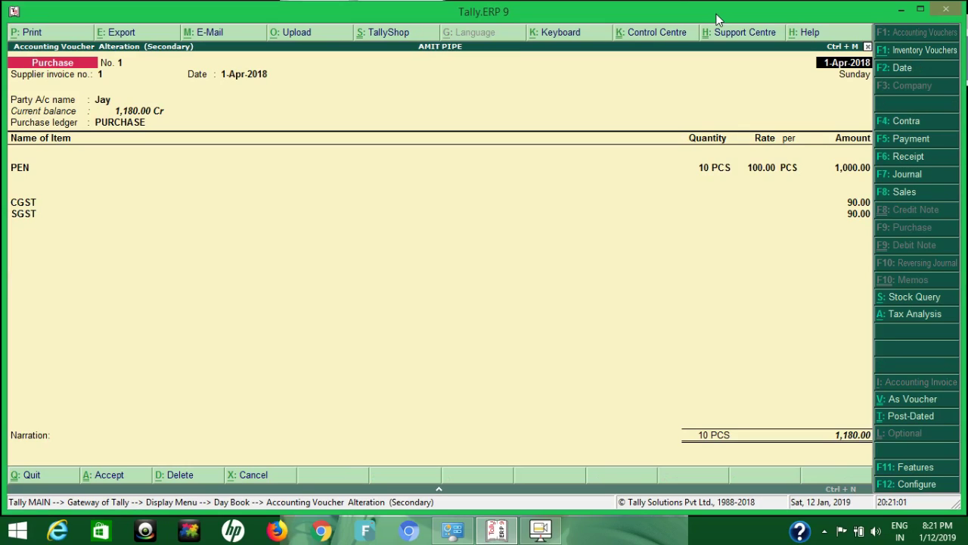
pyautogui.hotkey('ctrl', 'a')
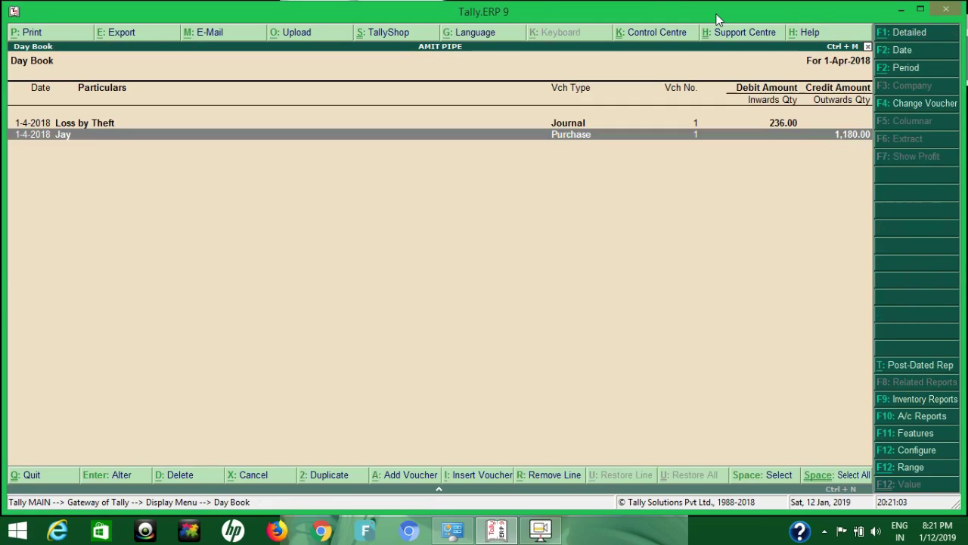
# Step: Open the Loss by Theft journal voucher and check its GST stat adjustment, Reversal of Input Tax Credit
pyautogui.press('Up')
pyautogui.press('Return')
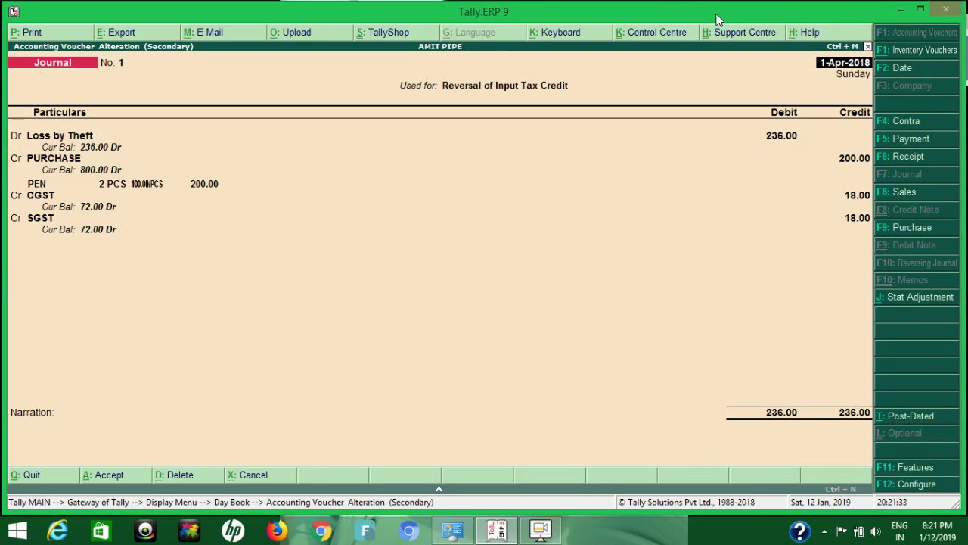
pyautogui.click(904, 301)
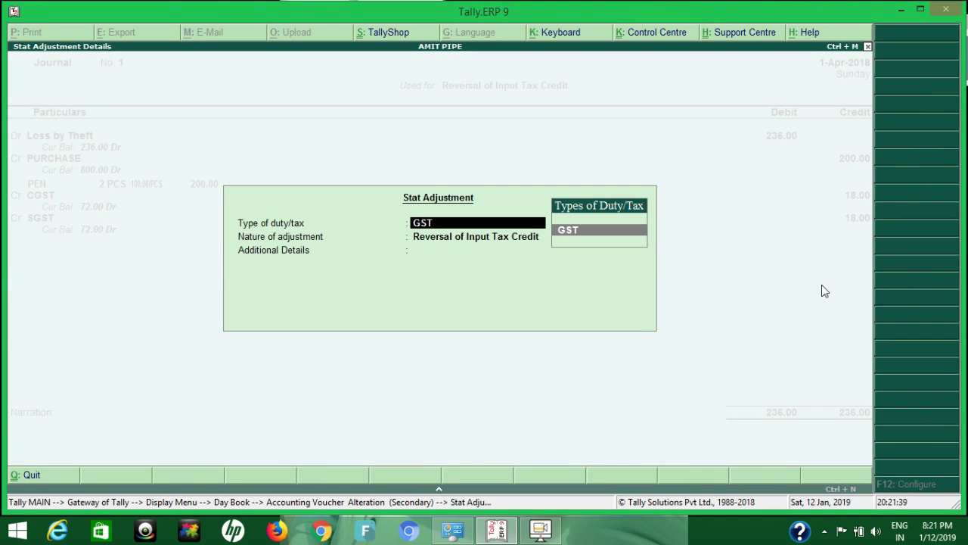
pyautogui.press('Return')
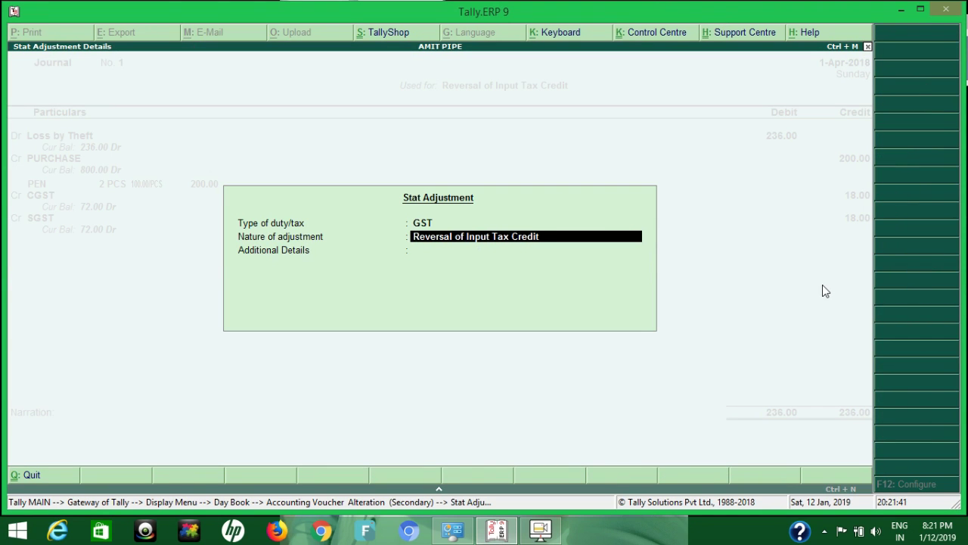
pyautogui.press('Return')
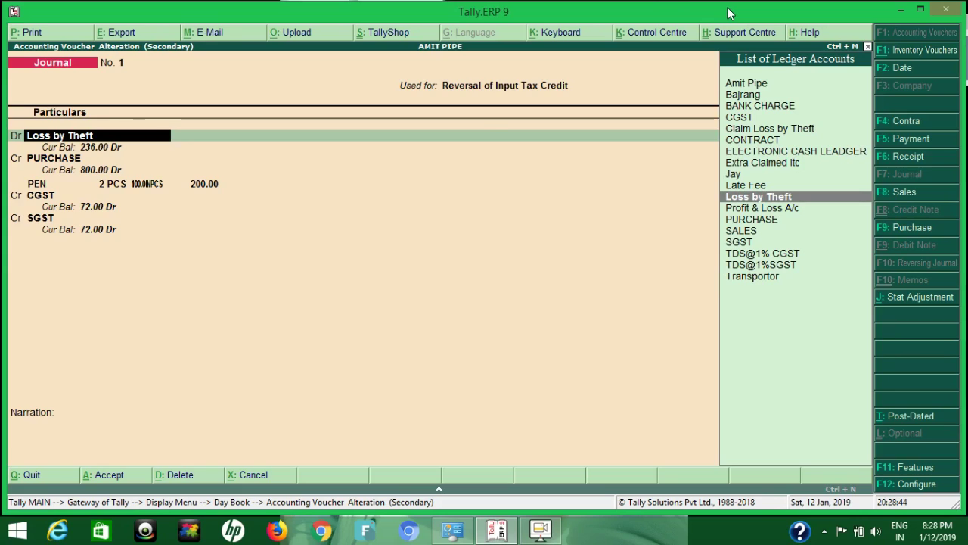
# Step: Review the Loss by Theft ledger master from the journal's debit line, accept it and keep the debit amount of 236.00
pyautogui.hotkey('ctrl', 'Return')
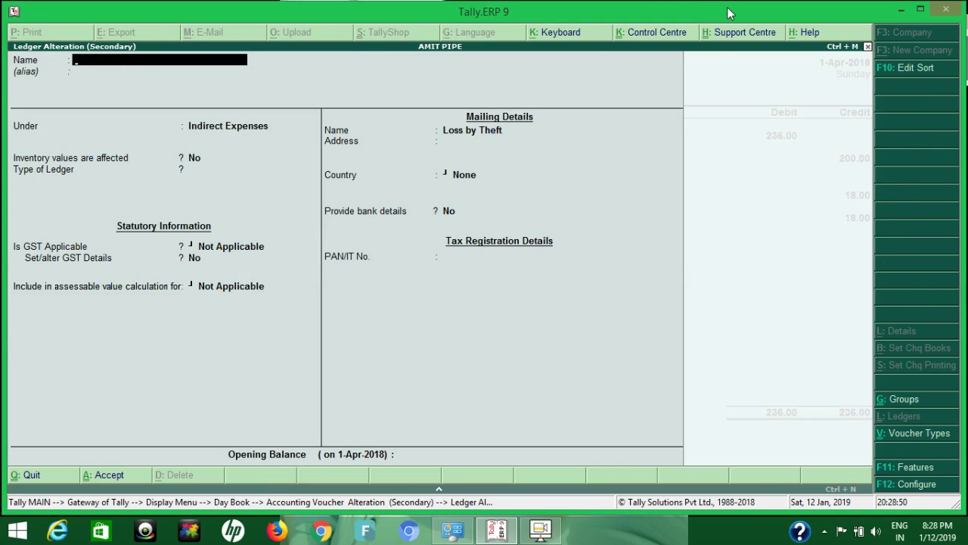
pyautogui.hotkey('ctrl', 'a')
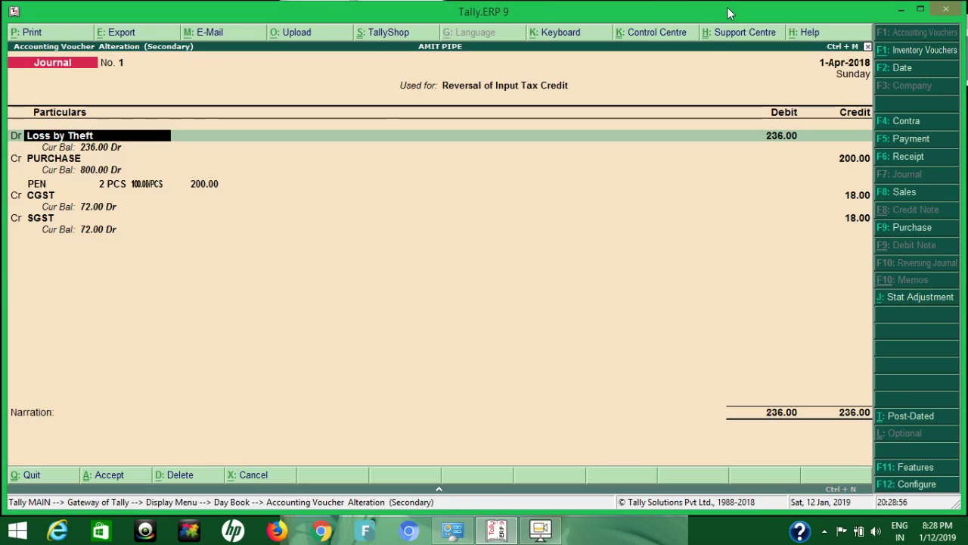
pyautogui.press('Return')
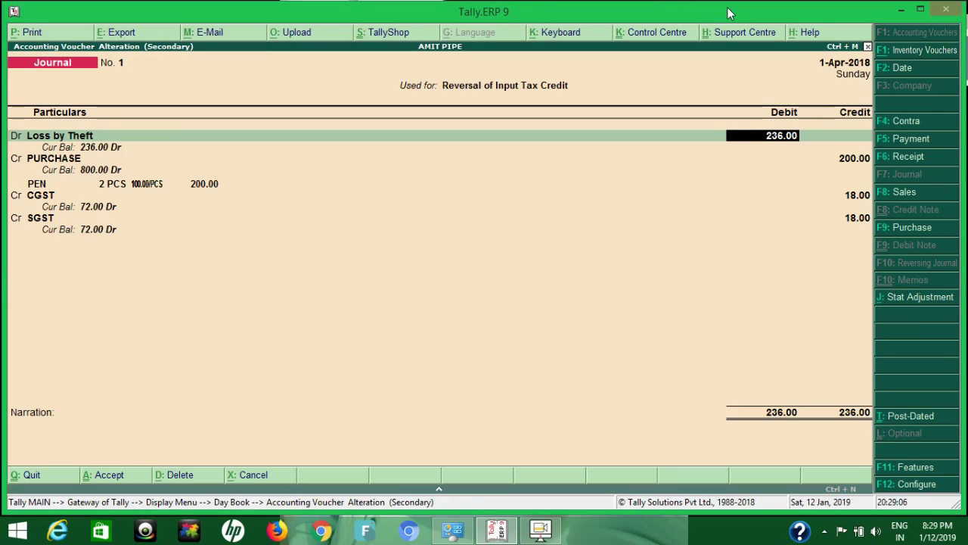
pyautogui.press('Return')
pyautogui.press('Return')
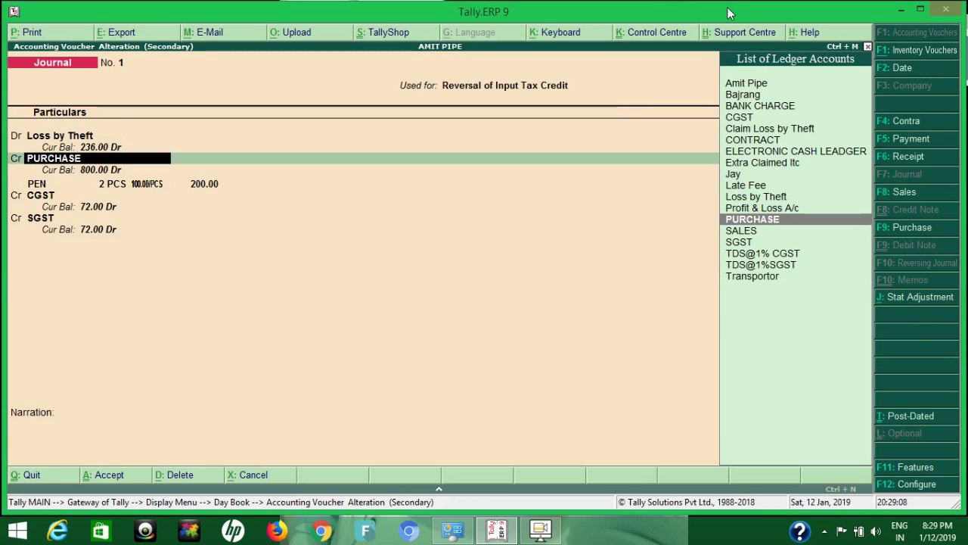
# Step: Confirm the PURCHASE credit line with its PEN allocation of 2 PCS at 100.00 and tracking number Not Applicable
pyautogui.press('Return')
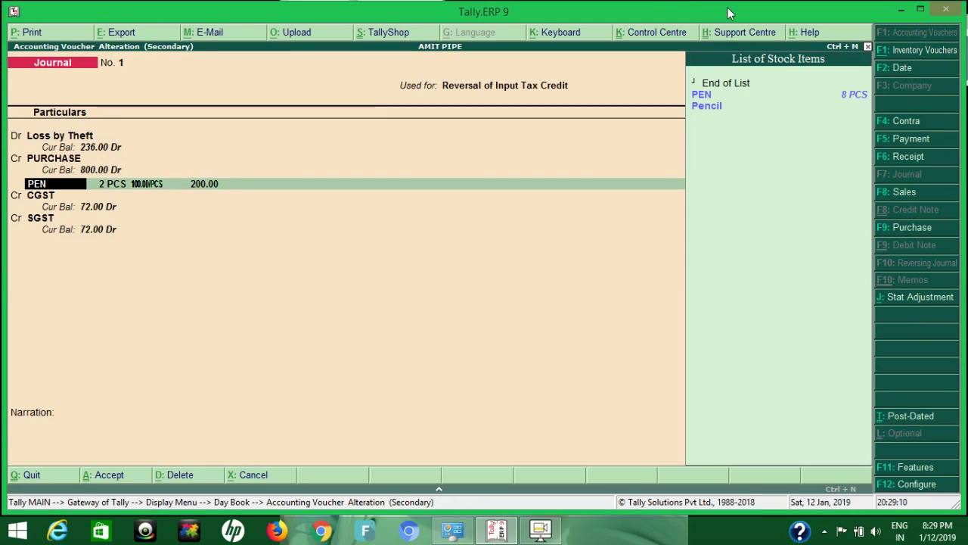
pyautogui.press('BackSpace')
pyautogui.press('BackSpace')
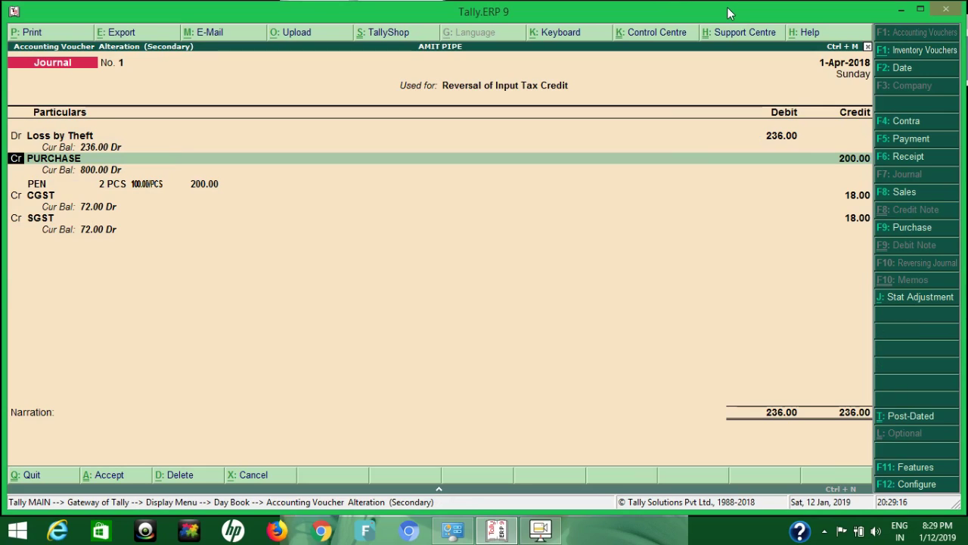
pyautogui.press('Return')
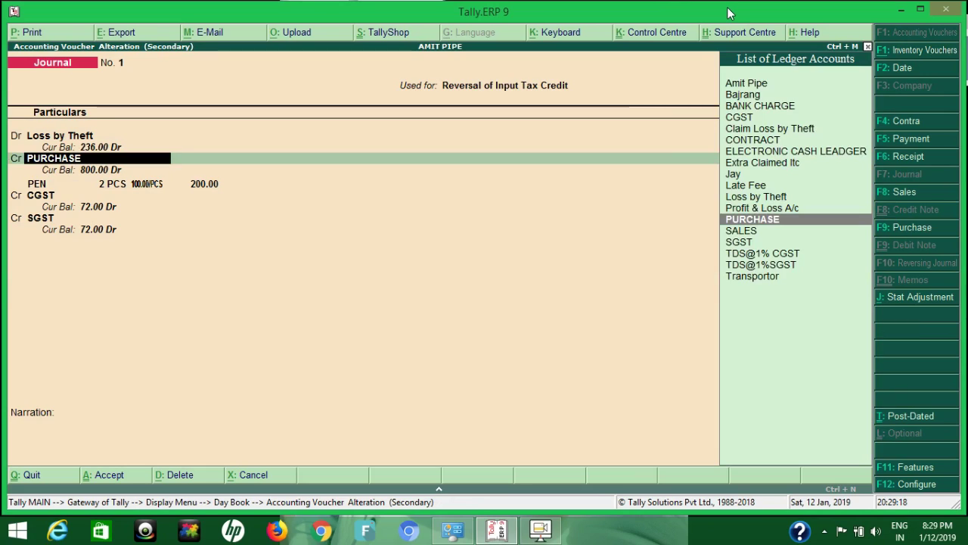
pyautogui.press('Return')
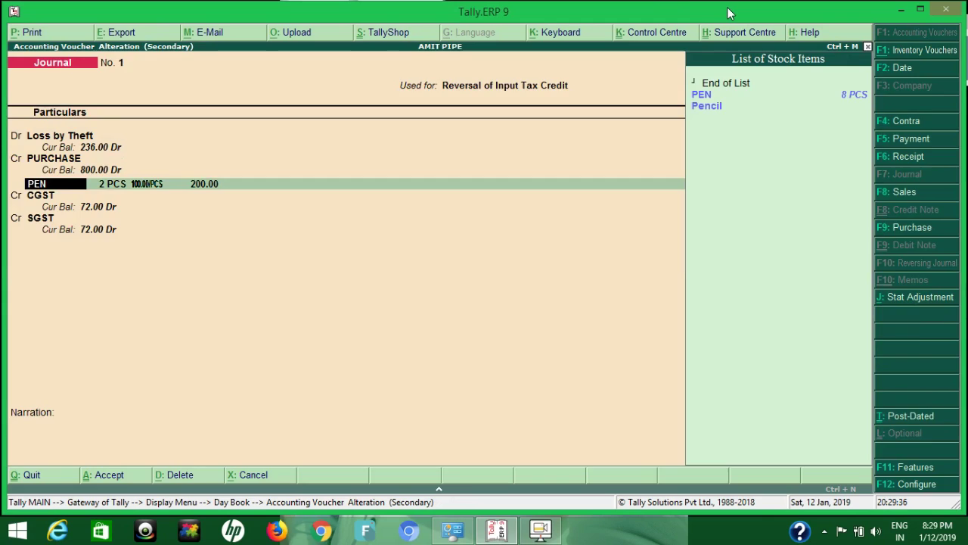
pyautogui.press('Return')
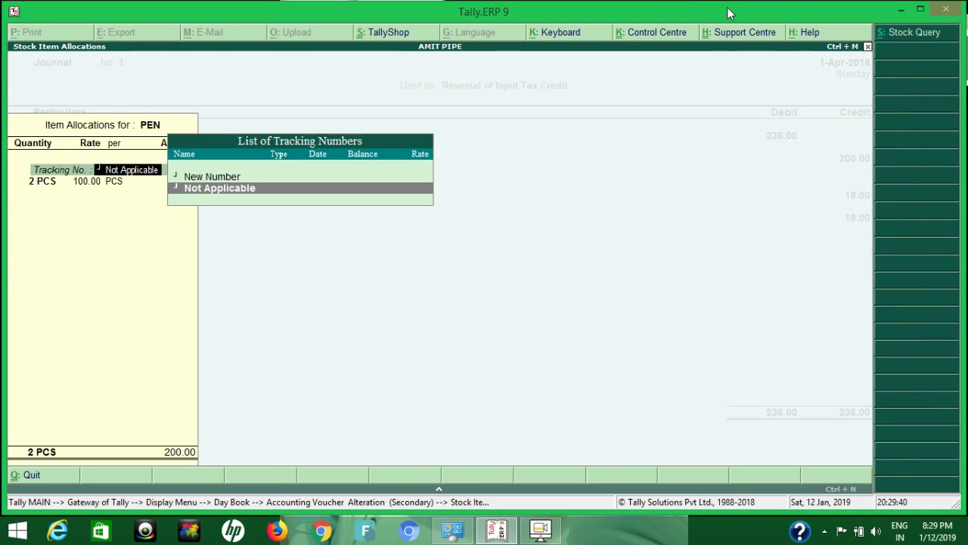
pyautogui.press('Return')
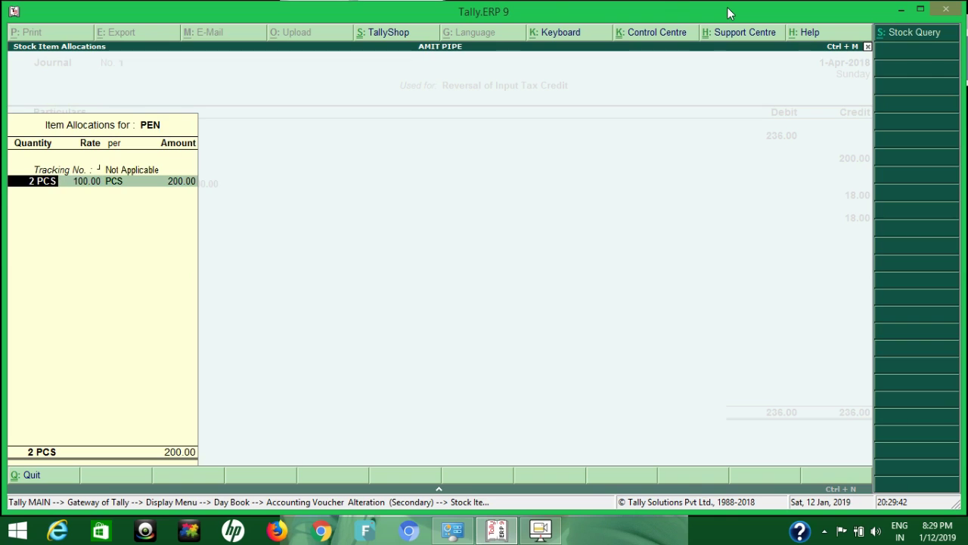
pyautogui.press('Return')
pyautogui.press('Return')
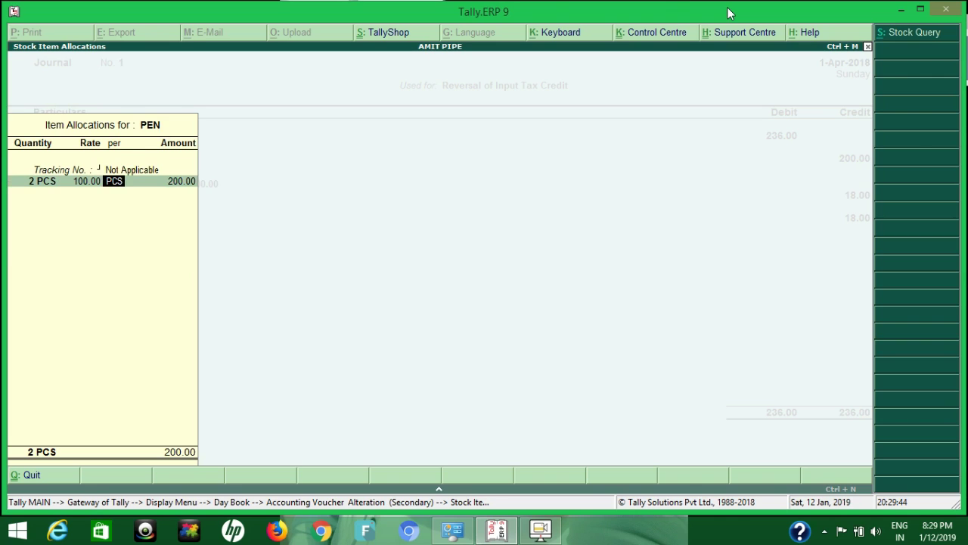
pyautogui.press('Return')
pyautogui.press('Return')
pyautogui.press('Return')
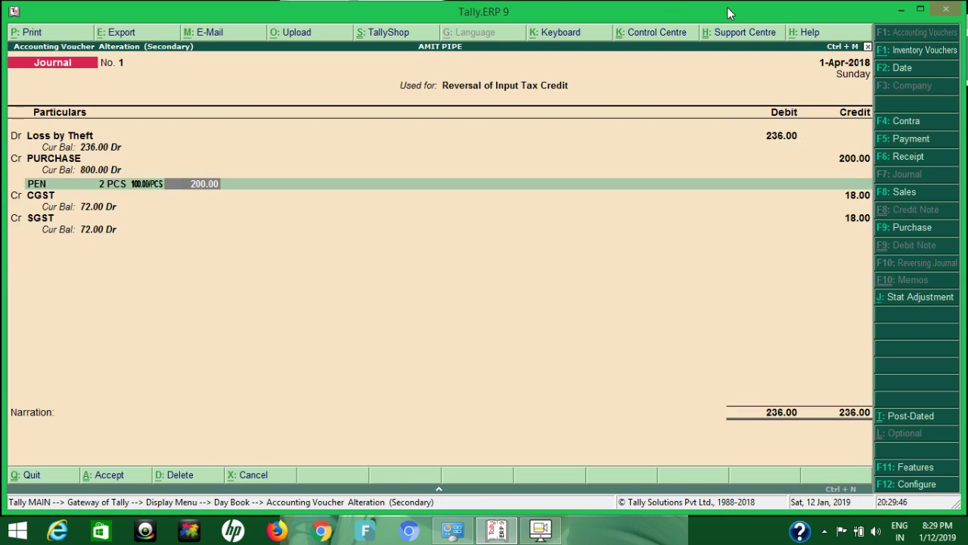
pyautogui.press('Return')
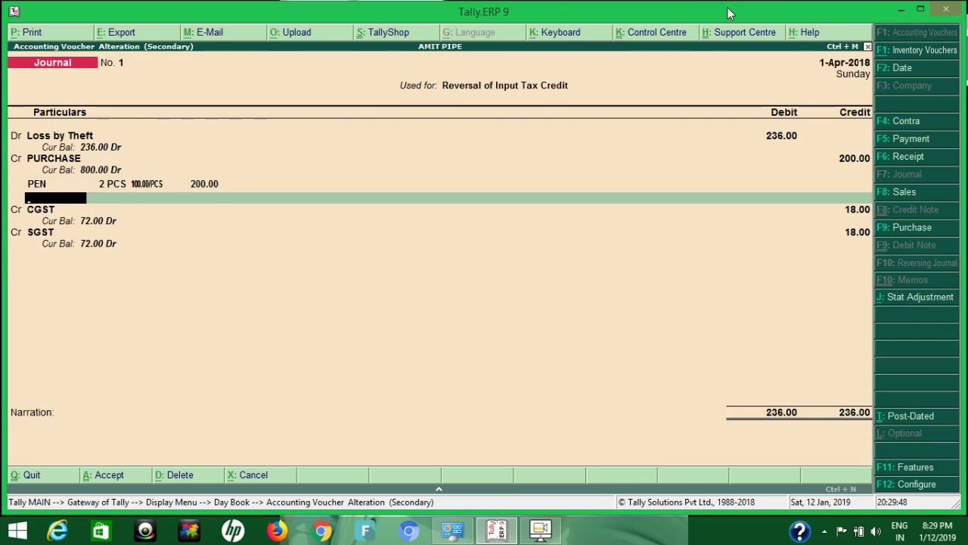
pyautogui.press('Return')
# Step: Confirm the CGST credit line of 18.00 with a taxable value of 200.00 at 9%
pyautogui.press('Return')
pyautogui.press('Return')
pyautogui.press('Return')
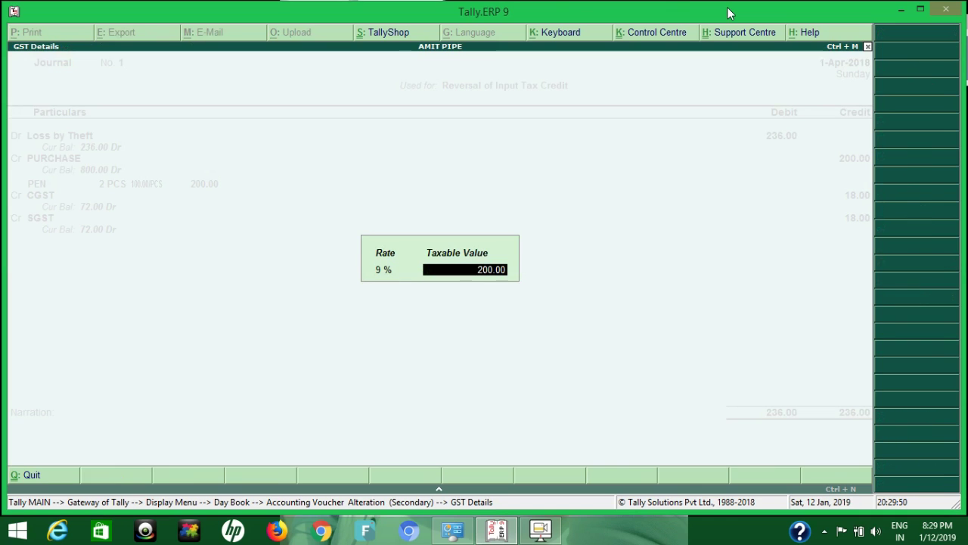
pyautogui.press('Return')
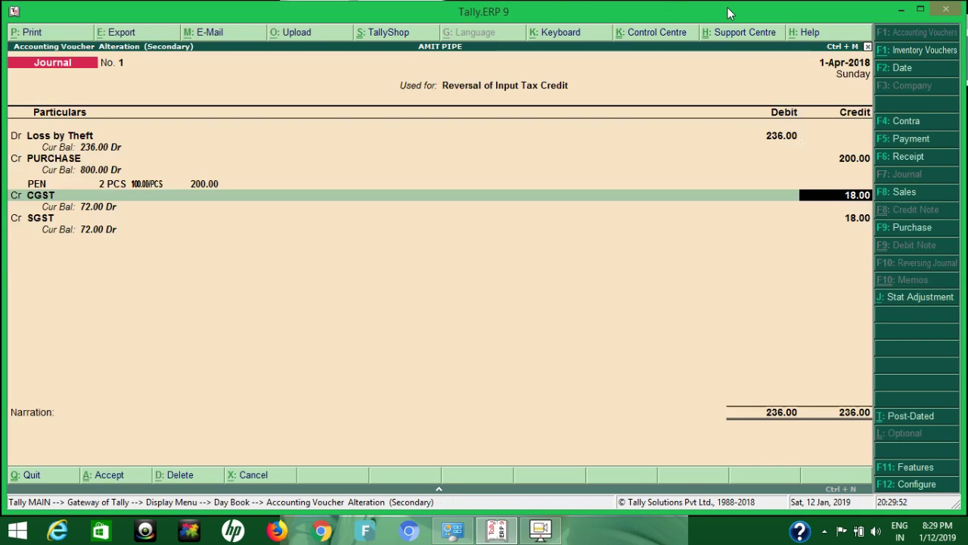
pyautogui.press('Return')
# Step: Confirm the SGST credit line of 18.00 with a taxable value of 200.00 and save the journal voucher
pyautogui.press('Return')
pyautogui.press('Return')
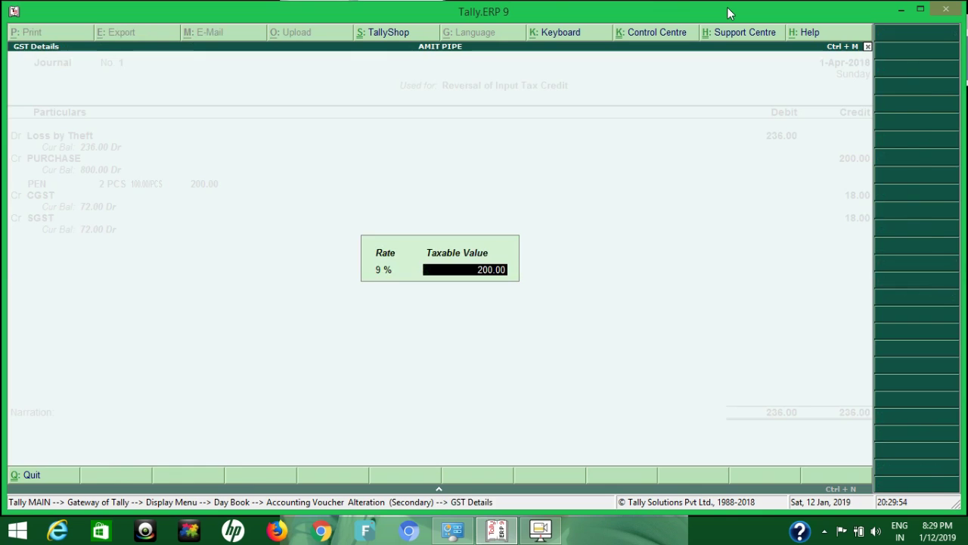
pyautogui.press('Return')
pyautogui.press('Return')
pyautogui.press('Return')
pyautogui.press('Return')
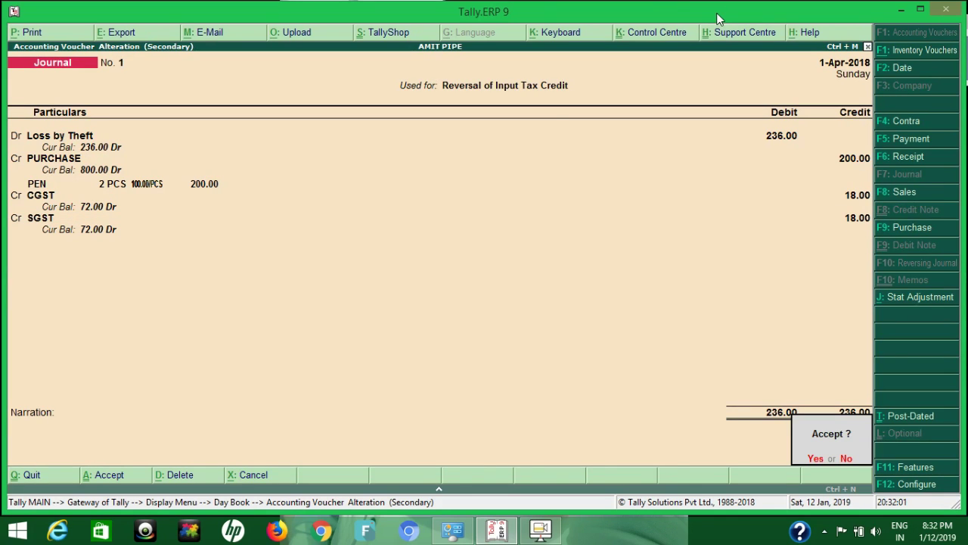
pyautogui.press('Return')
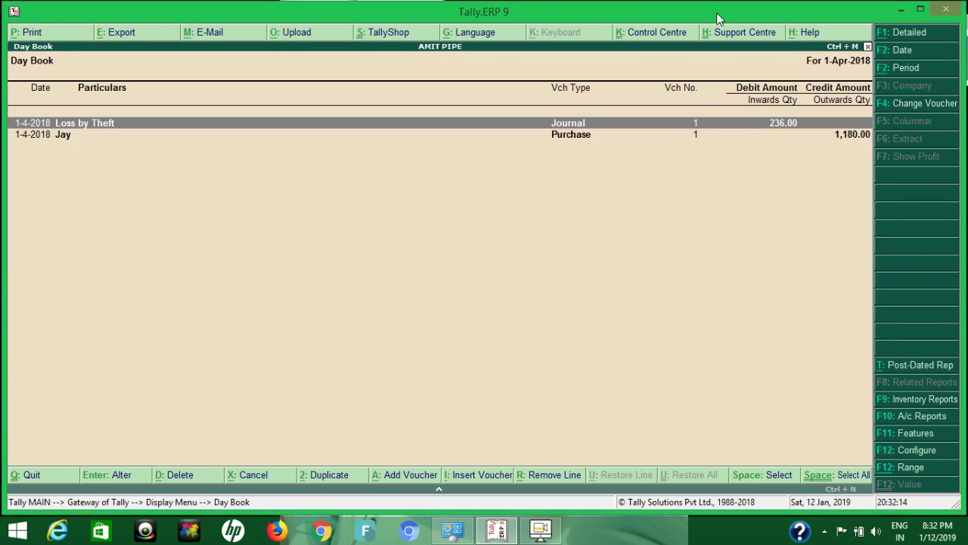
# Step: Examine the PURCHASE ledger's April vouchers through Purchase Accounts in the Profit & Loss A/c, and return to the statement
pyautogui.press('Escape')
pyautogui.press('Escape')
pyautogui.press('p')
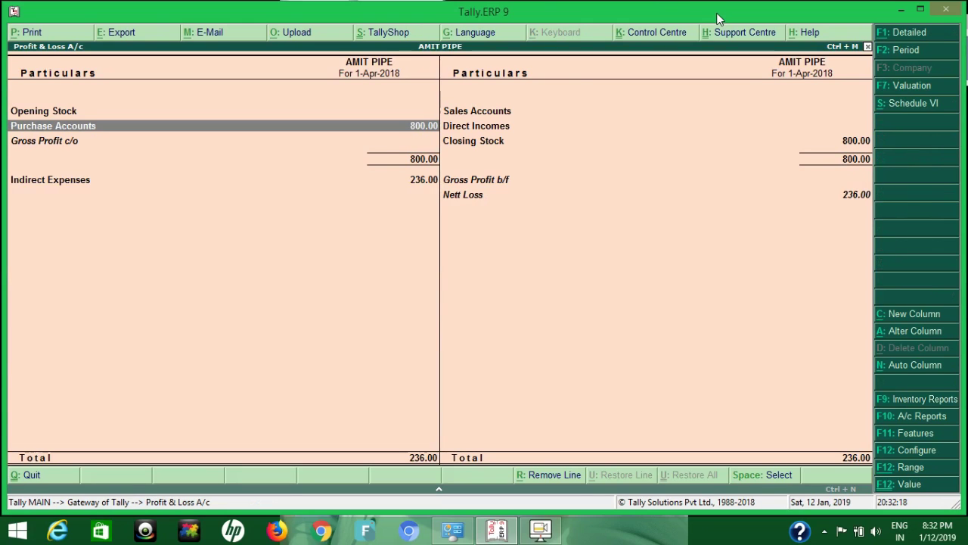
pyautogui.press('Return')
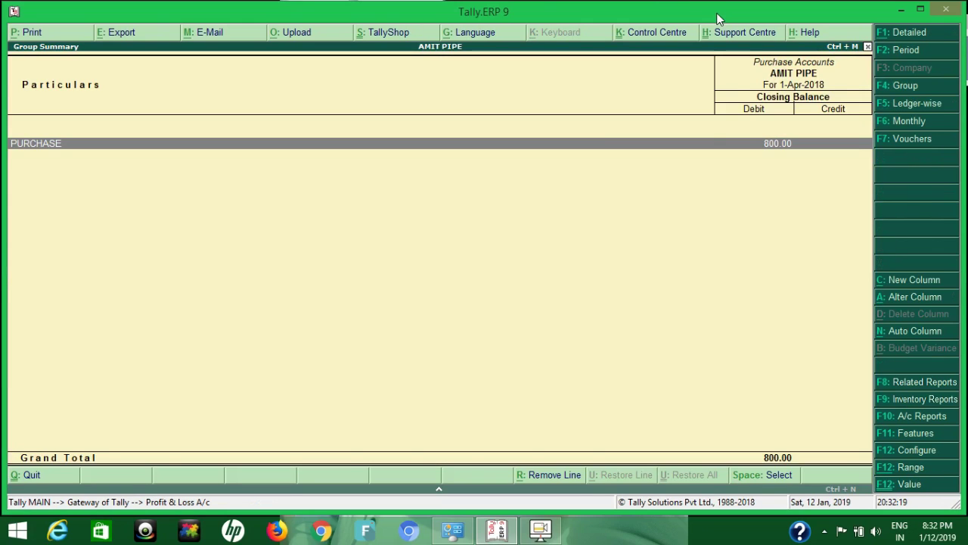
pyautogui.press('Return')
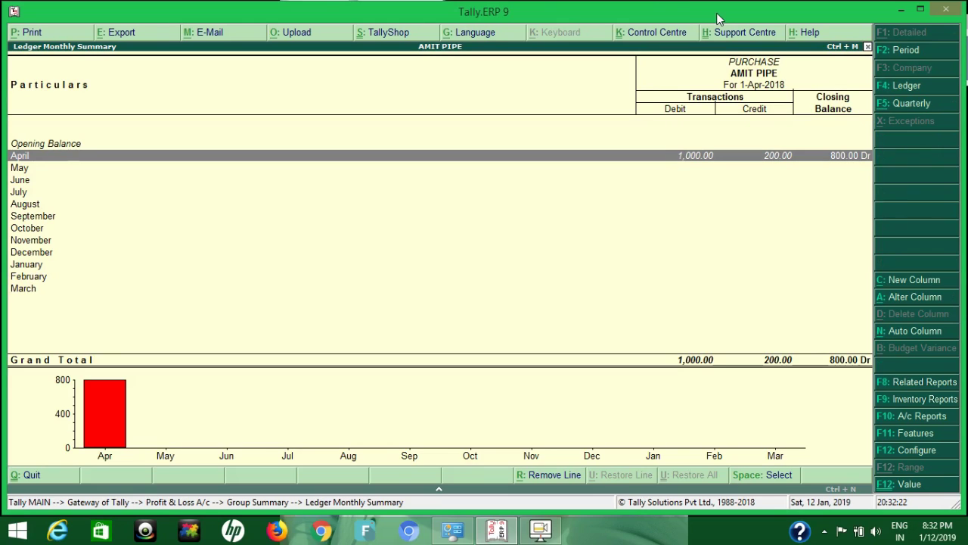
pyautogui.press('Return')
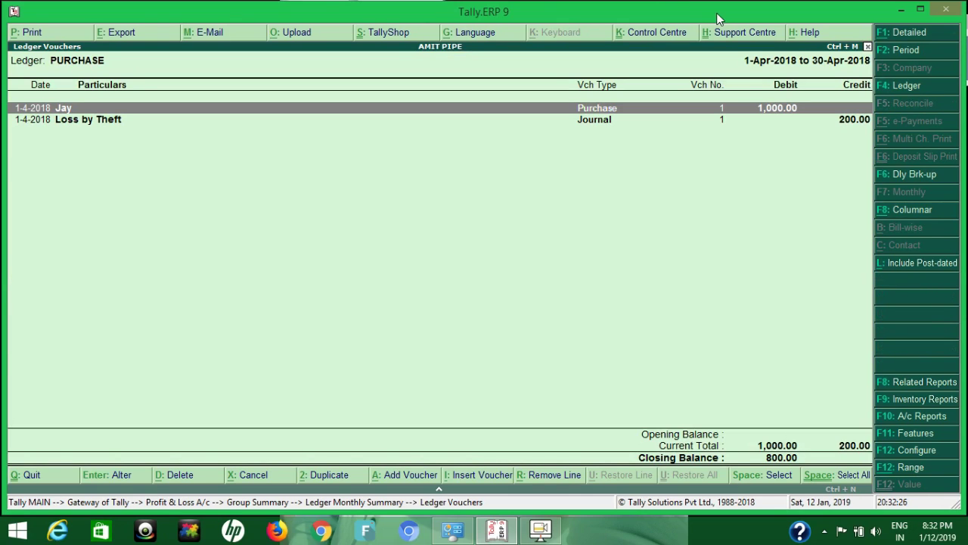
pyautogui.press('Escape')
pyautogui.press('Escape')
pyautogui.press('Escape')
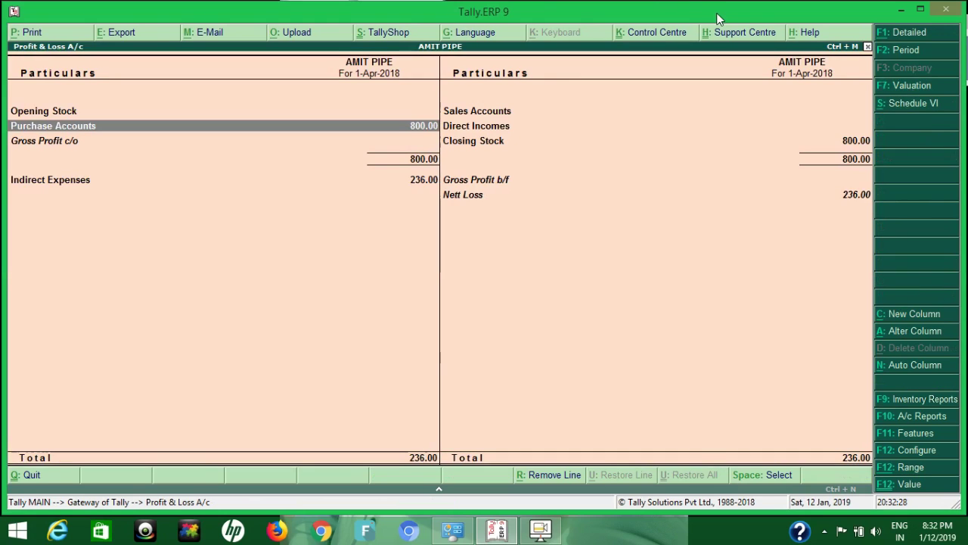
# Step: View the stock summary behind Closing Stock in the Profit & Loss A/c
pyautogui.press('Right')
pyautogui.press('Down')
pyautogui.press('Return')
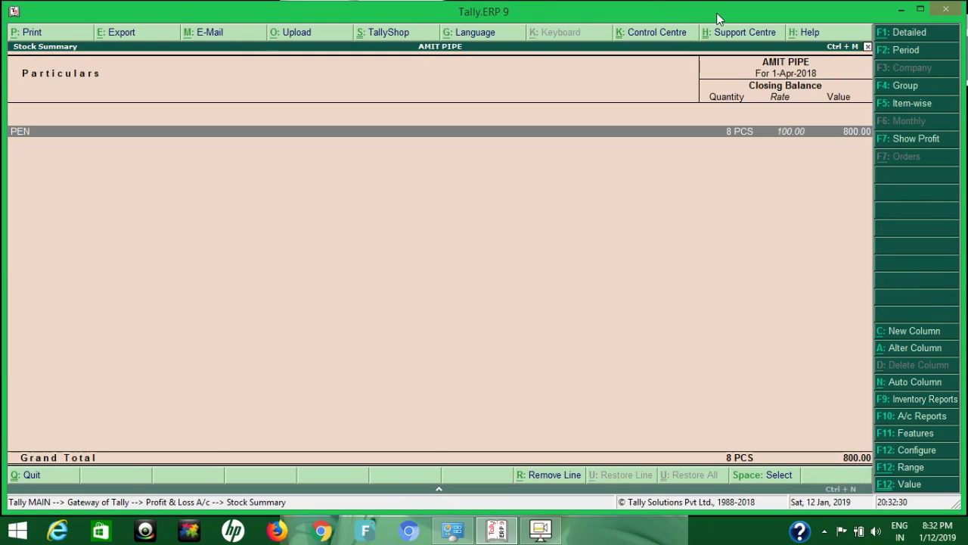
pyautogui.press('Escape')
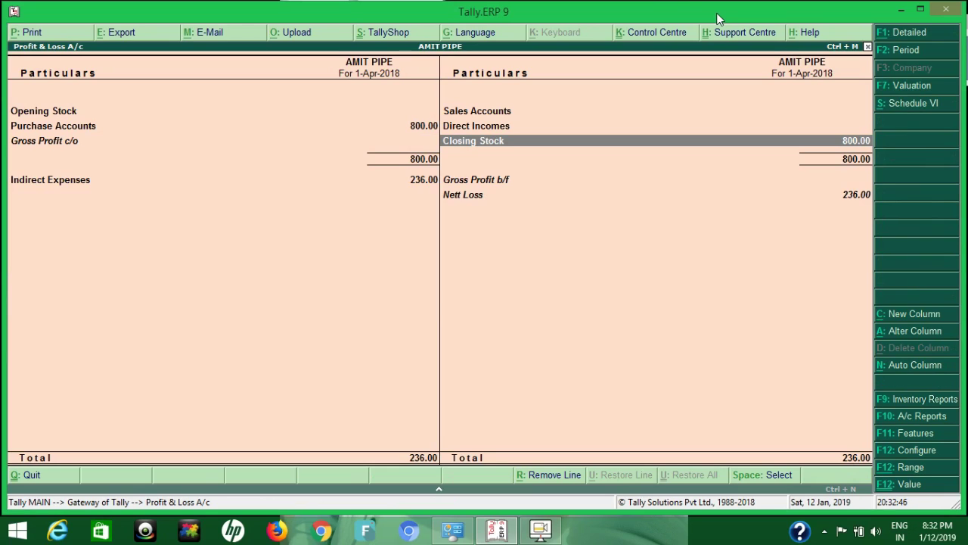
# Step: View the ledger breakdown of Indirect Expenses and leave the Profit & Loss A/c
pyautogui.press('Down')
pyautogui.press('Left')
pyautogui.press('Return')
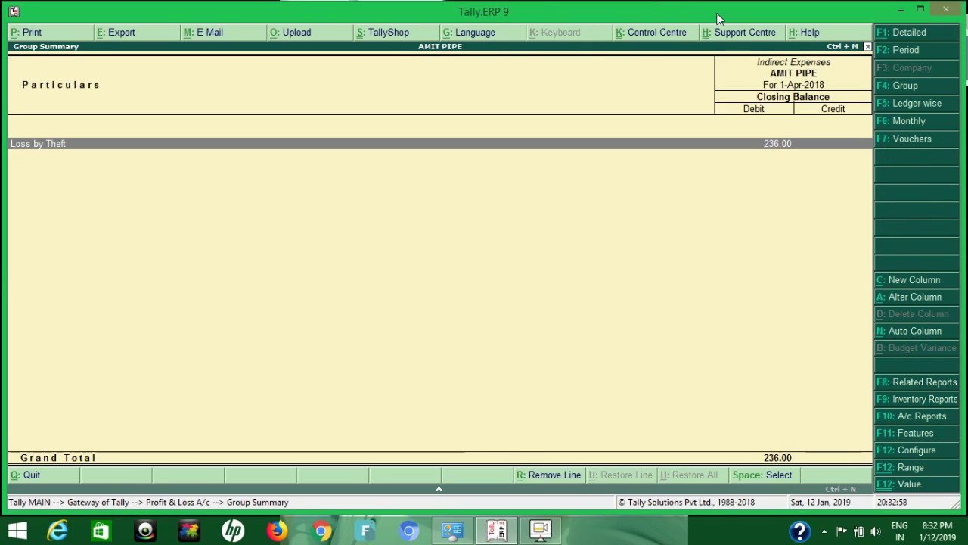
pyautogui.press('Escape')
pyautogui.press('Escape')
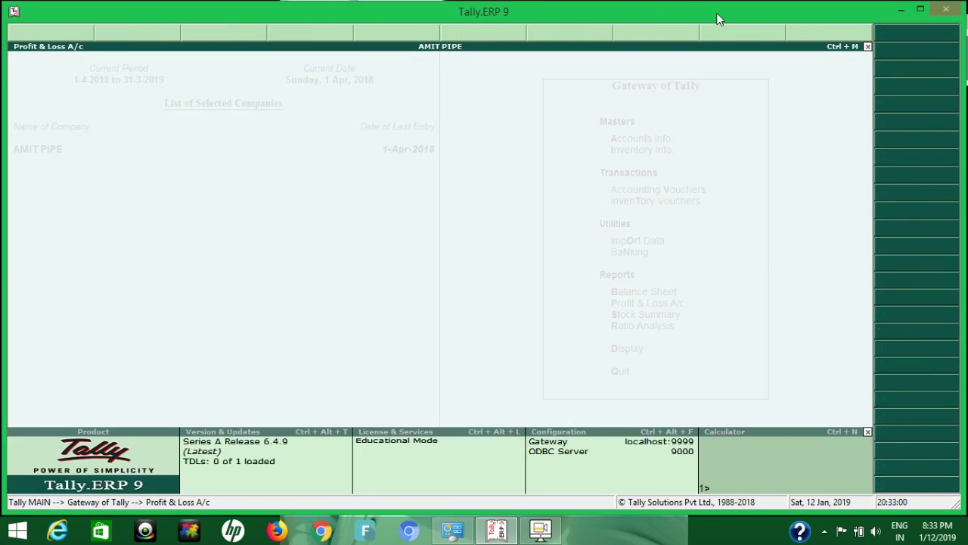
# Step: Open the Current Liabilities summary from the Balance Sheet and select Sundry Creditors
pyautogui.press('b')
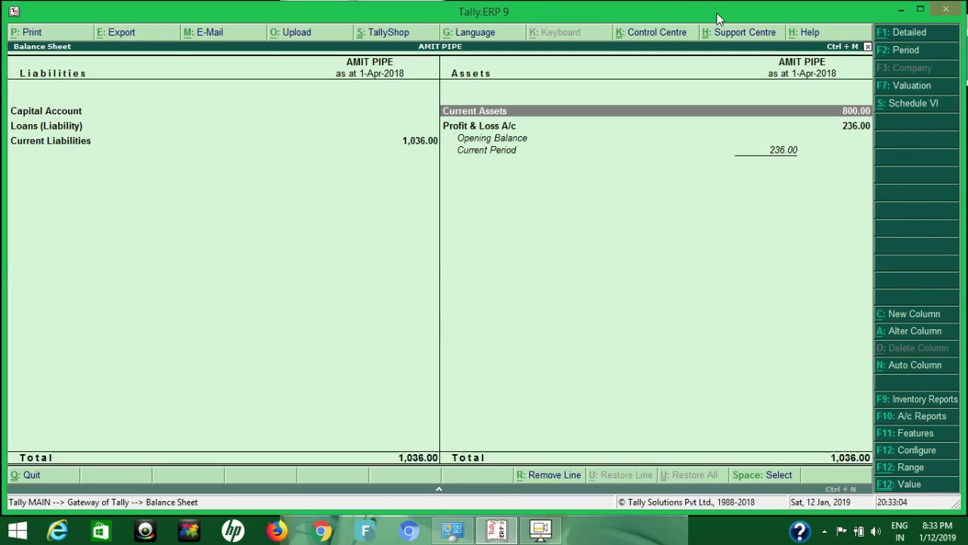
pyautogui.press('Left')
pyautogui.press('Down')
pyautogui.press('Down')
pyautogui.press('Return')
pyautogui.press('Down')
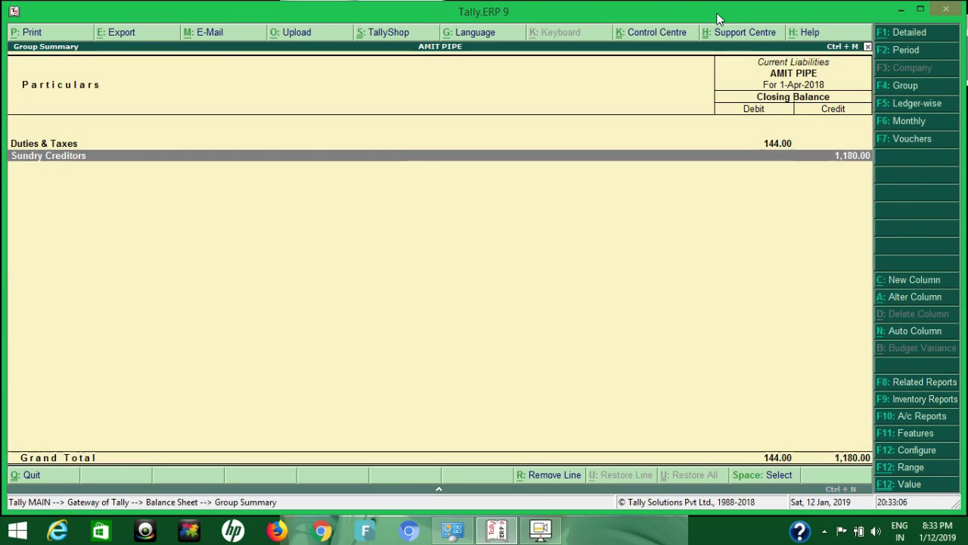
# Step: Review the Sundry Creditors and Duties & Taxes breakdowns, including the CGST monthly summary, and leave the Balance Sheet
pyautogui.press('Return')
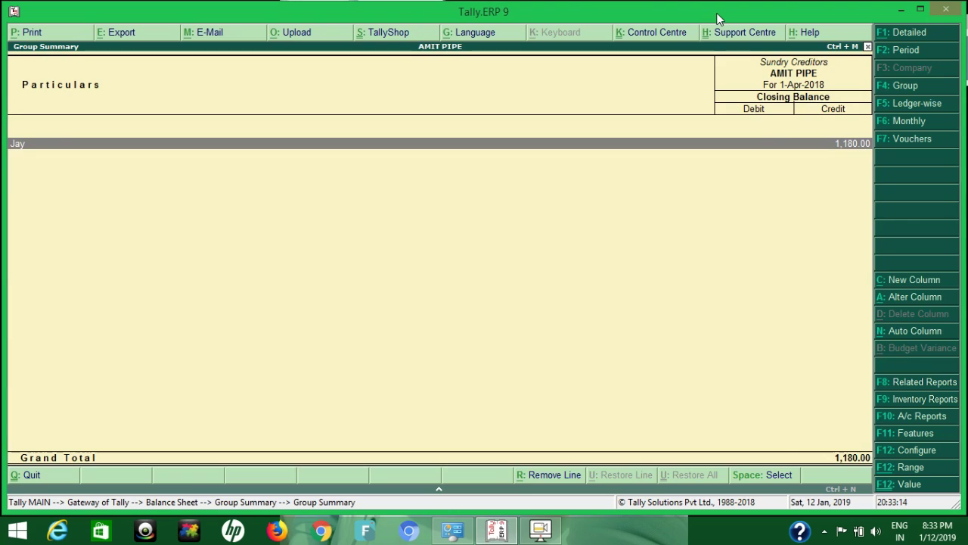
pyautogui.press('Escape')
pyautogui.press('Up')
pyautogui.press('Return')
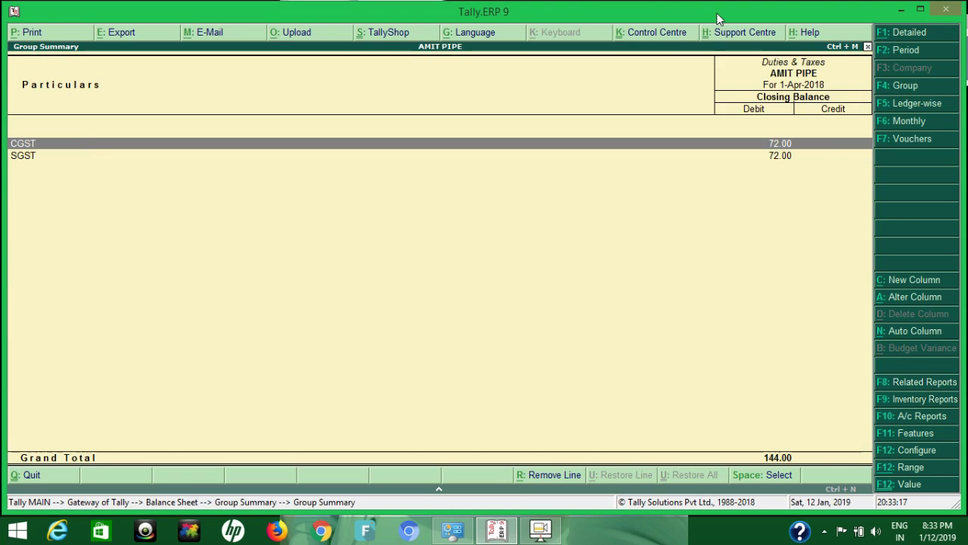
pyautogui.press('Return')
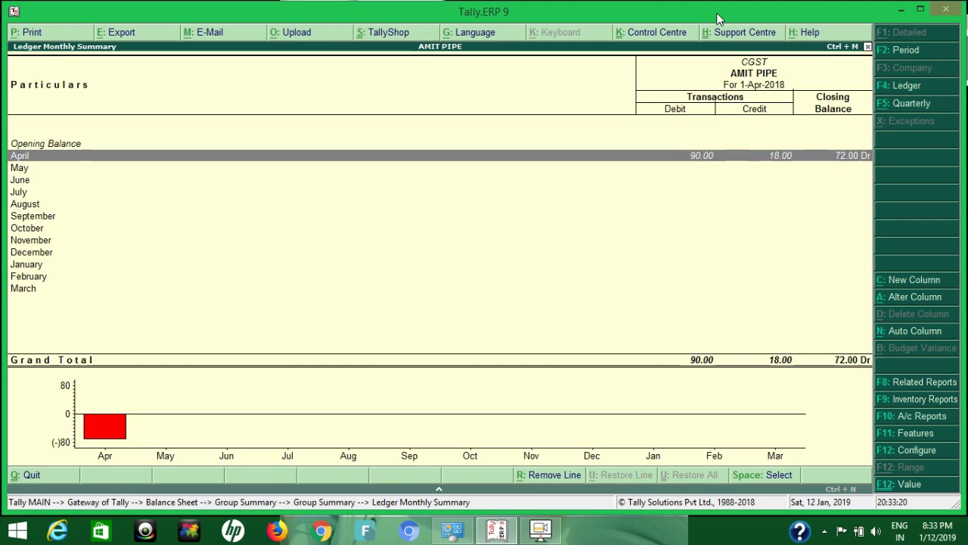
pyautogui.press('Escape')
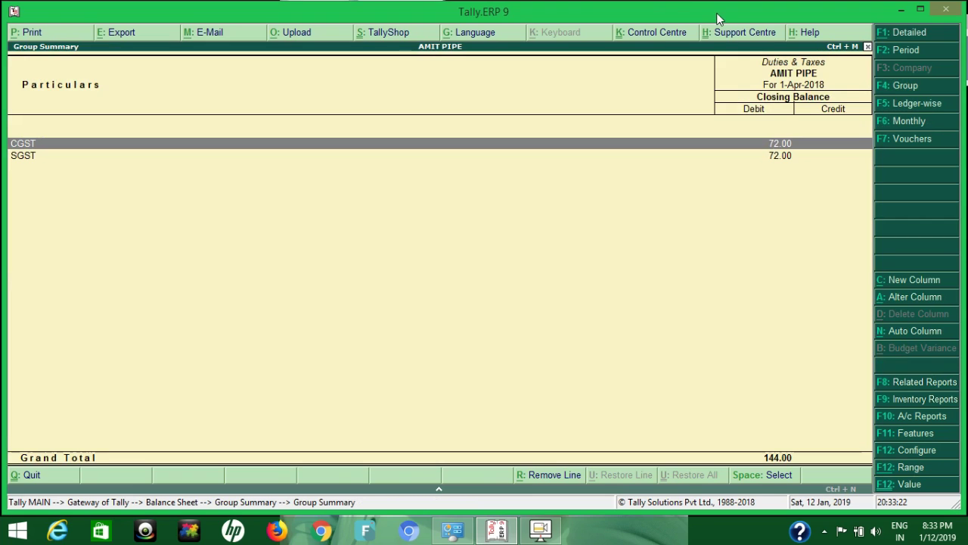
pyautogui.press('Escape')
pyautogui.press('Escape')
pyautogui.press('Escape')
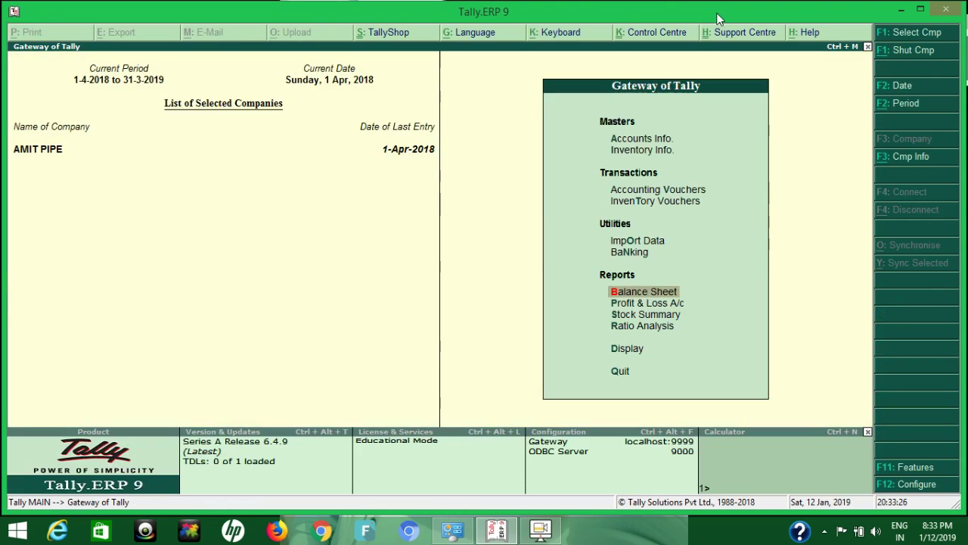
# Step: View the GSTR-2 return summary from the statutory GST reports, and return to the GST reports list
pyautogui.press('d')
pyautogui.press('Down')
pyautogui.press('Down')
pyautogui.press('Down')
pyautogui.press('Down')
pyautogui.press('Down')
pyautogui.press('Down')
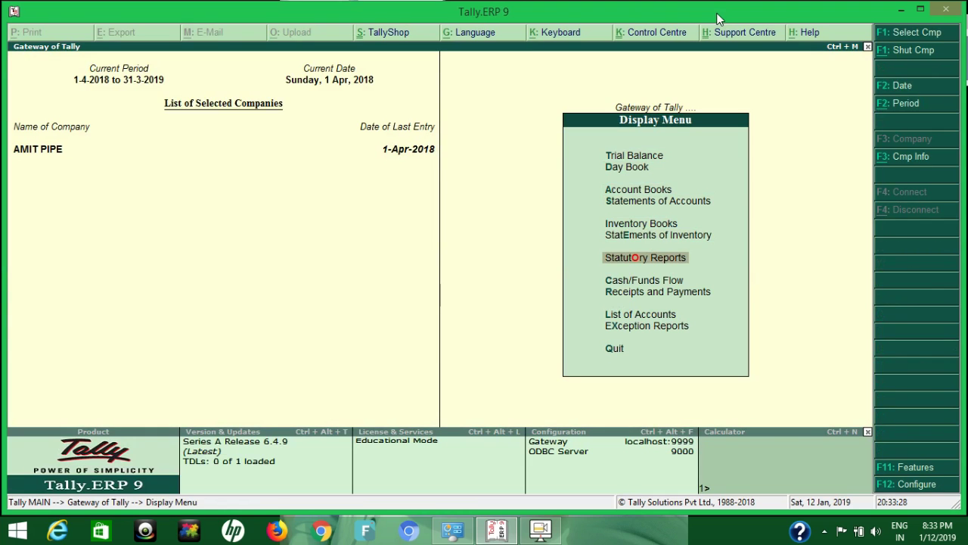
pyautogui.press('Return')
pyautogui.press('Return')
pyautogui.press('Down')
pyautogui.press('Return')
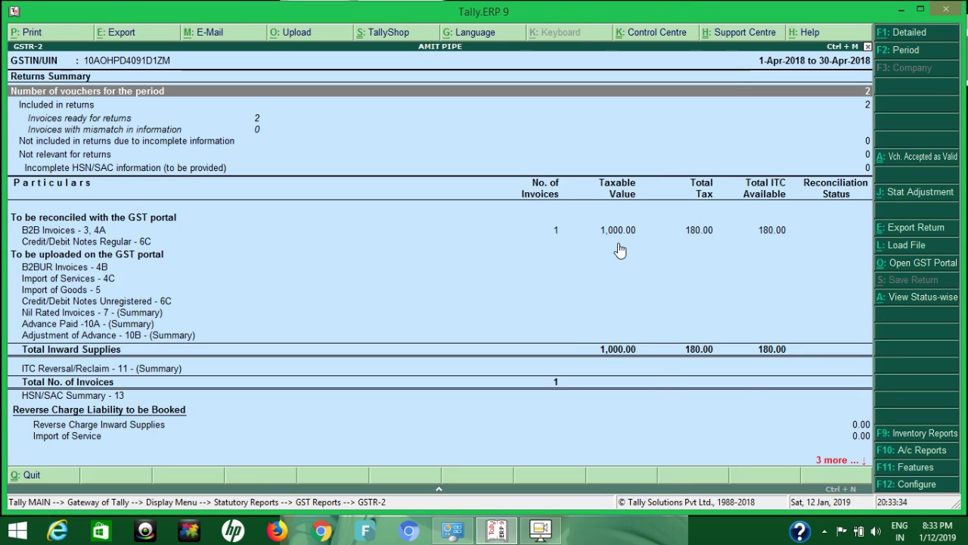
pyautogui.press('Escape')
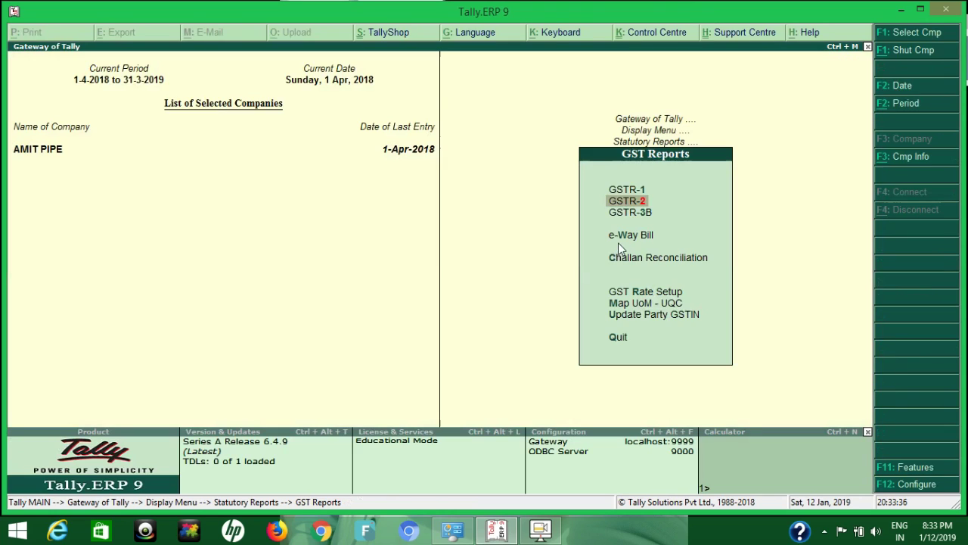
# Step: Open the GSTR-3B return and expand its Eligible ITC section
pyautogui.press('Down')
pyautogui.press('Return')
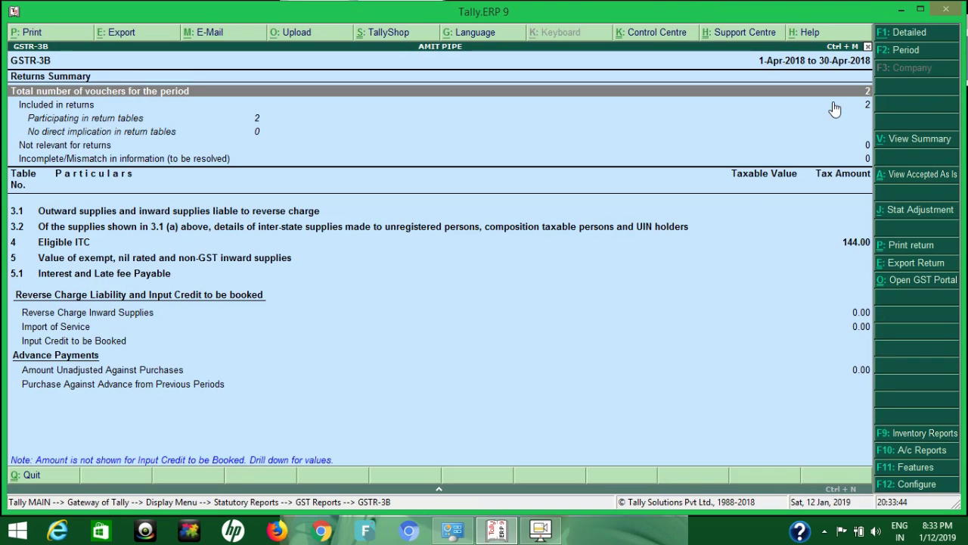
pyautogui.press('Down')
pyautogui.press('Down')
pyautogui.press('Down')
pyautogui.press('Down')
pyautogui.press('Down')
pyautogui.press('Down')
pyautogui.press('Down')
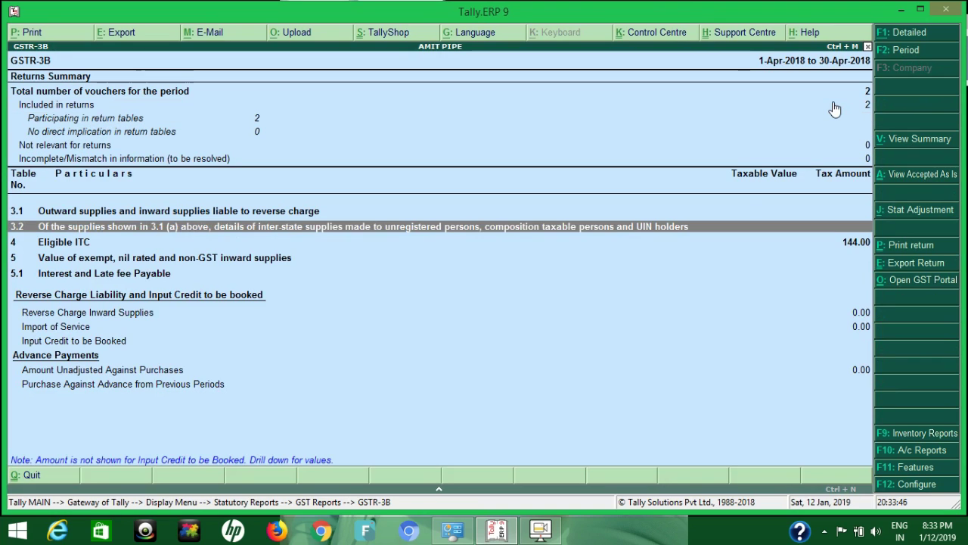
pyautogui.hotkey('shift', 'Return')
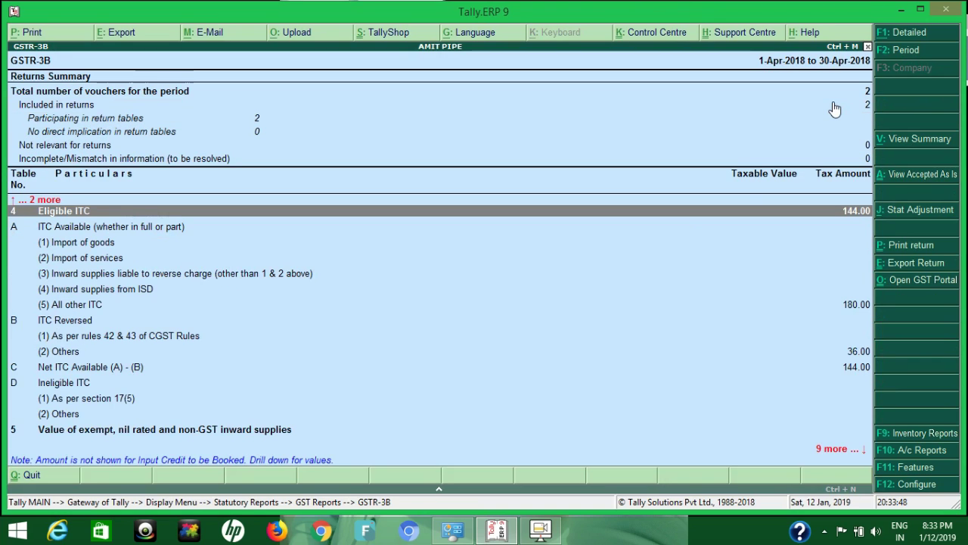
# Step: Examine the Others line of ITC Reversed and Net ITC Available in GSTR-3B, and leave the GST reports
pyautogui.press('Down')
pyautogui.press('Down')
pyautogui.press('Down')
pyautogui.press('Down')
pyautogui.press('Down')
pyautogui.press('Down')
pyautogui.press('Down')
pyautogui.press('Down')
pyautogui.press('Down')
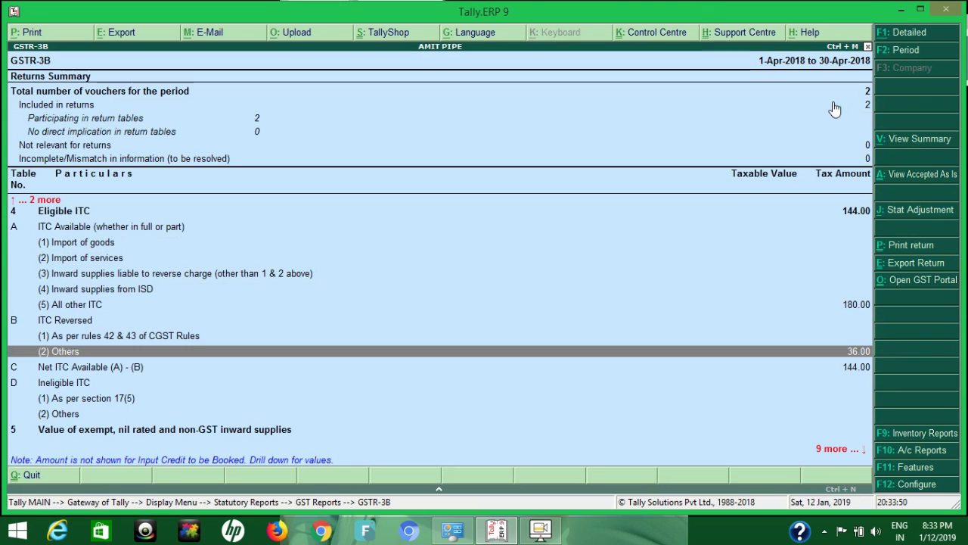
pyautogui.press('Down')
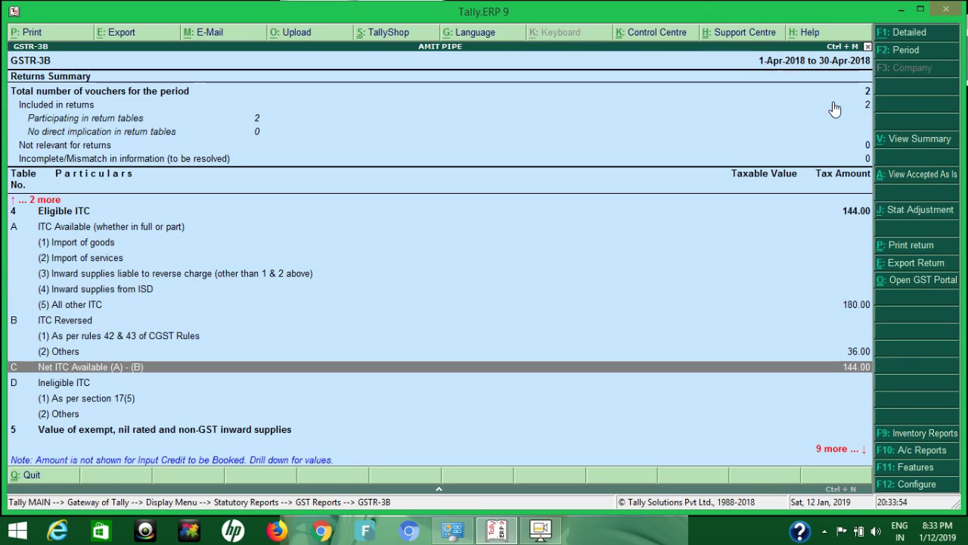
pyautogui.press('Escape')
pyautogui.press('Escape')
pyautogui.press('Escape')
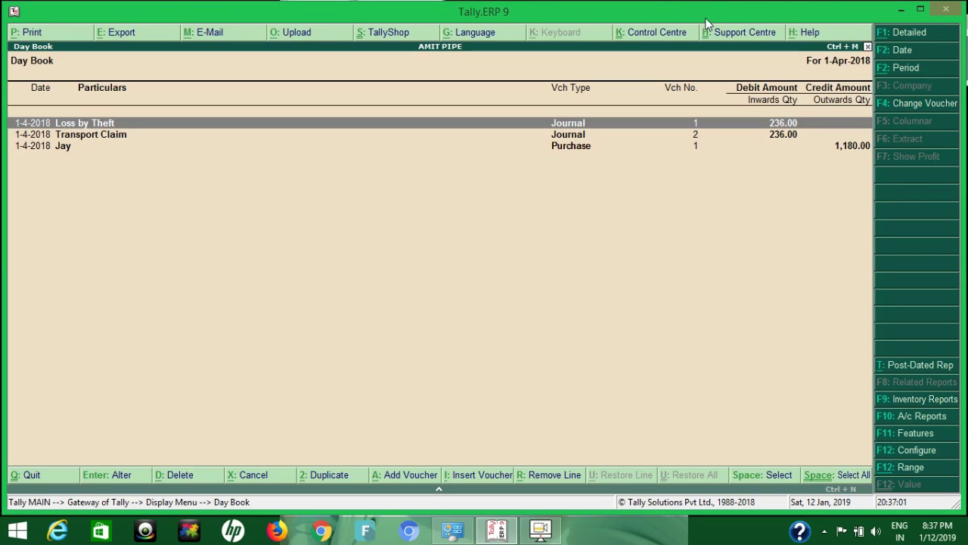
# Step: Open the Transport Claim journal from the Day Book and view the Transport Claim ledger's master details
pyautogui.press('Down')
pyautogui.press('Return')
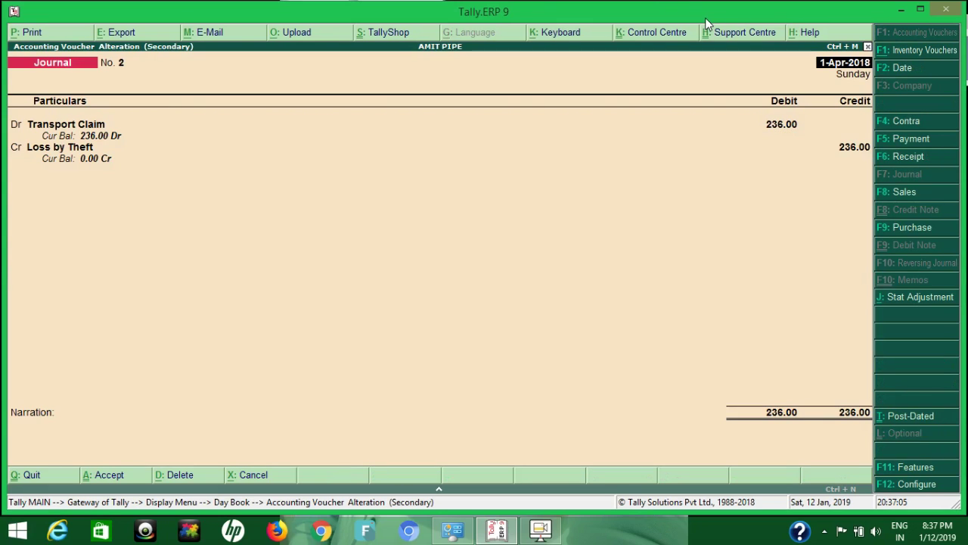
pyautogui.press('Return')
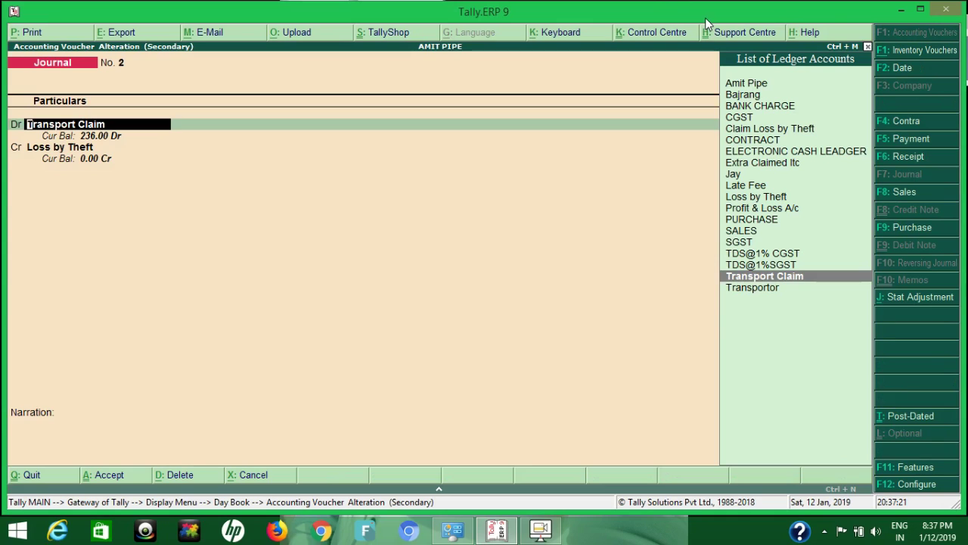
pyautogui.hotkey('ctrl', 'Return')
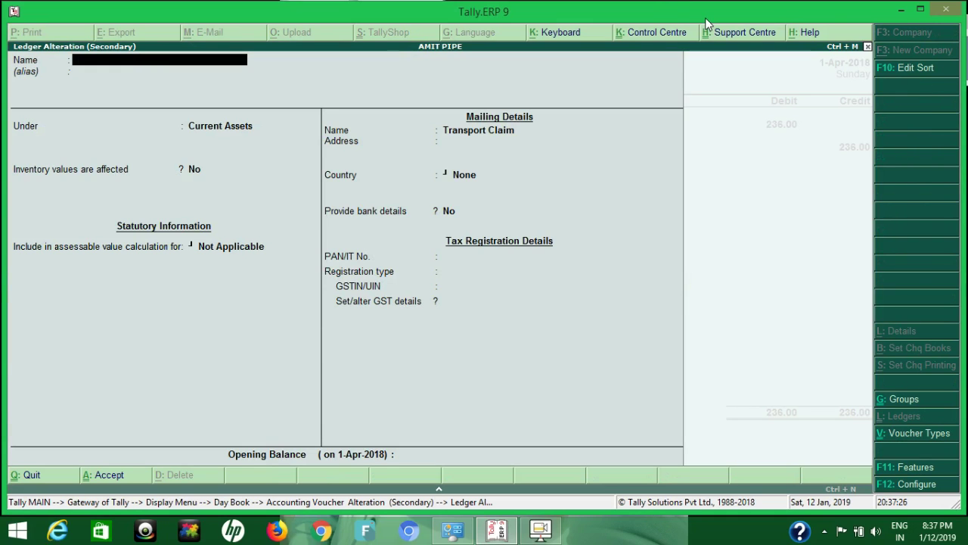
pyautogui.press('Escape')
# Step: Go through the journal's Transport Claim debit and Loss by Theft credit, accept the voucher, and return to the Gateway of Tally
pyautogui.press('Return')
pyautogui.press('Return')
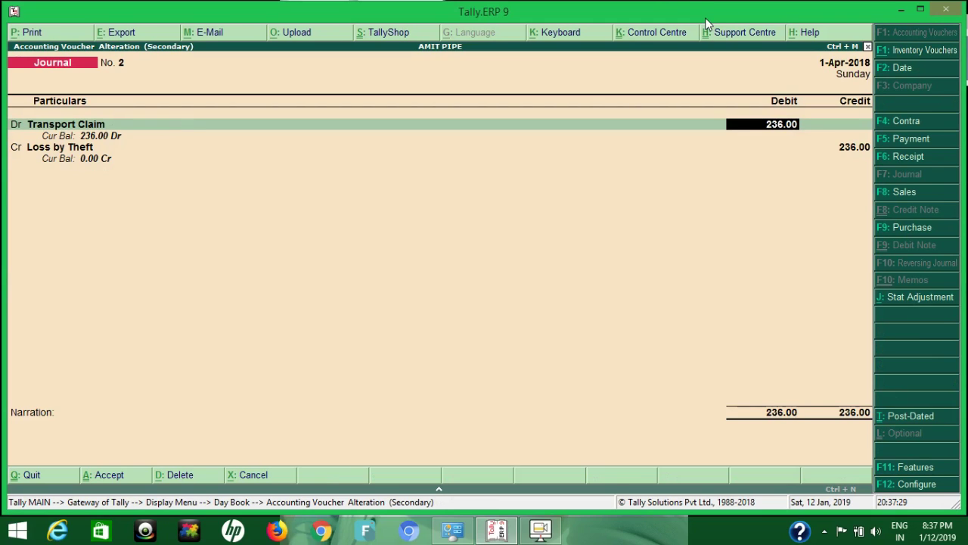
pyautogui.press('Return')
pyautogui.press('Return')
pyautogui.press('Return')
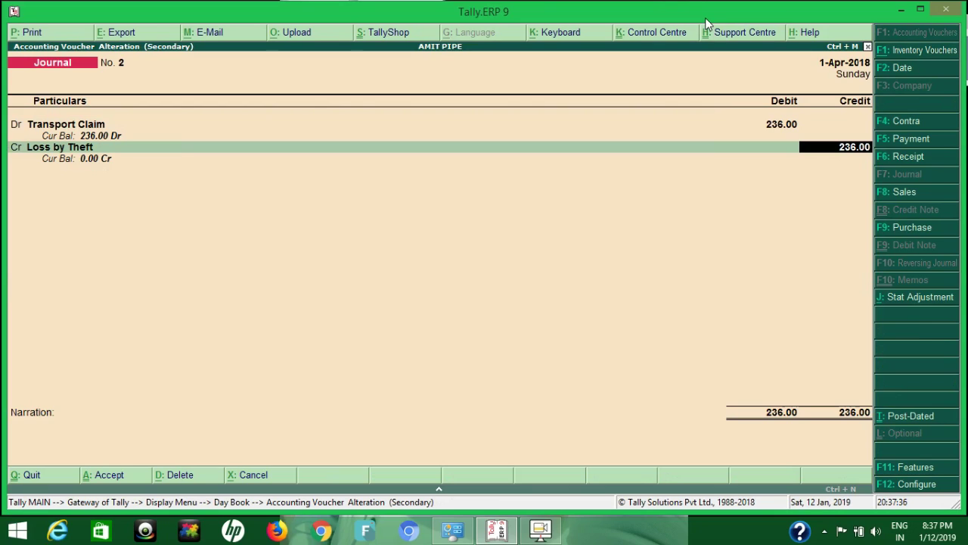
pyautogui.press('Return')
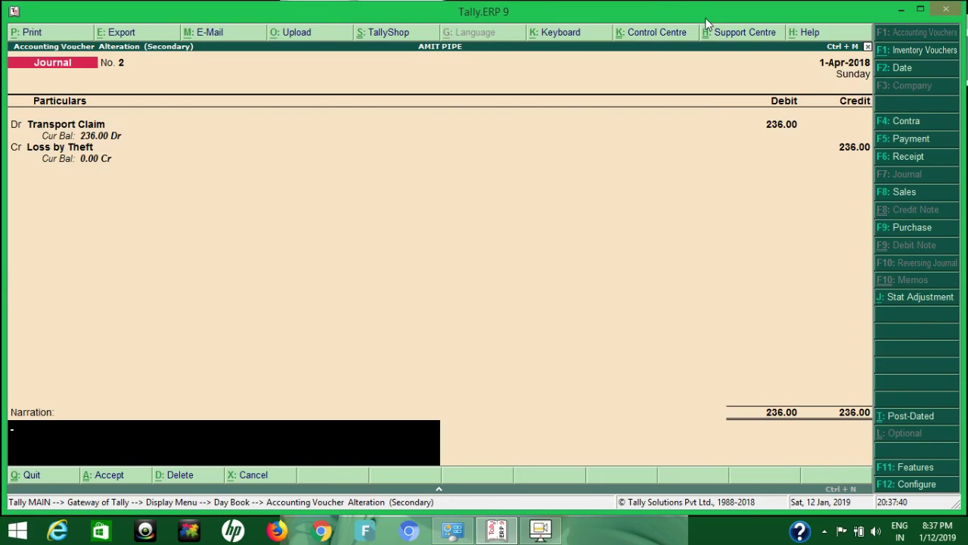
pyautogui.press('Return')
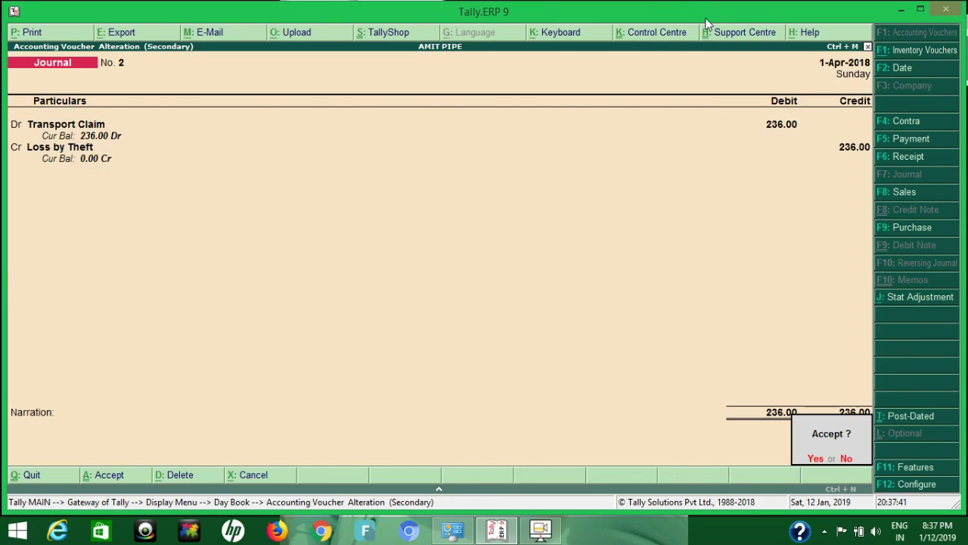
pyautogui.press('Return')
pyautogui.press('Escape')
pyautogui.press('Escape')
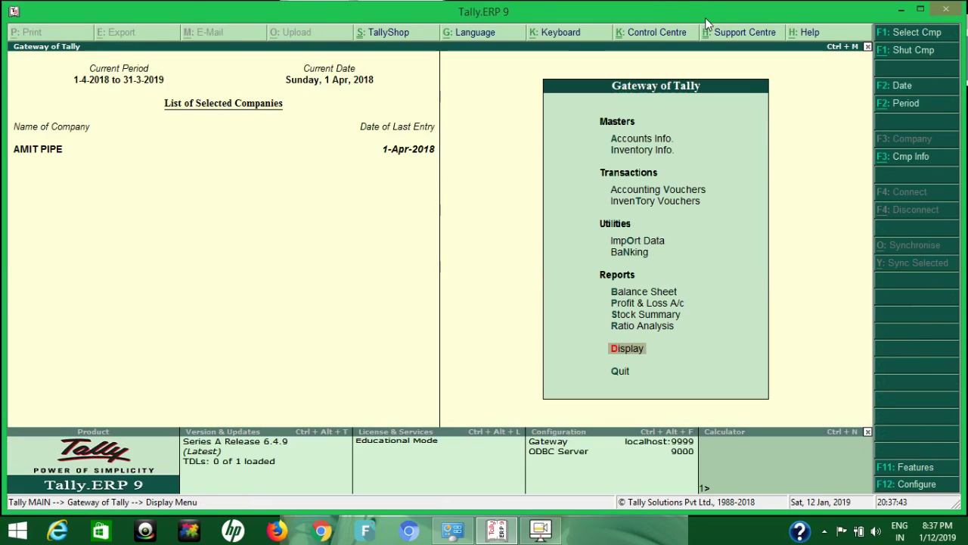
# Step: Review the Profit & Loss A/c, moving through its Purchase Accounts and following lines, and close the statement
pyautogui.press('p')
pyautogui.press('Down')
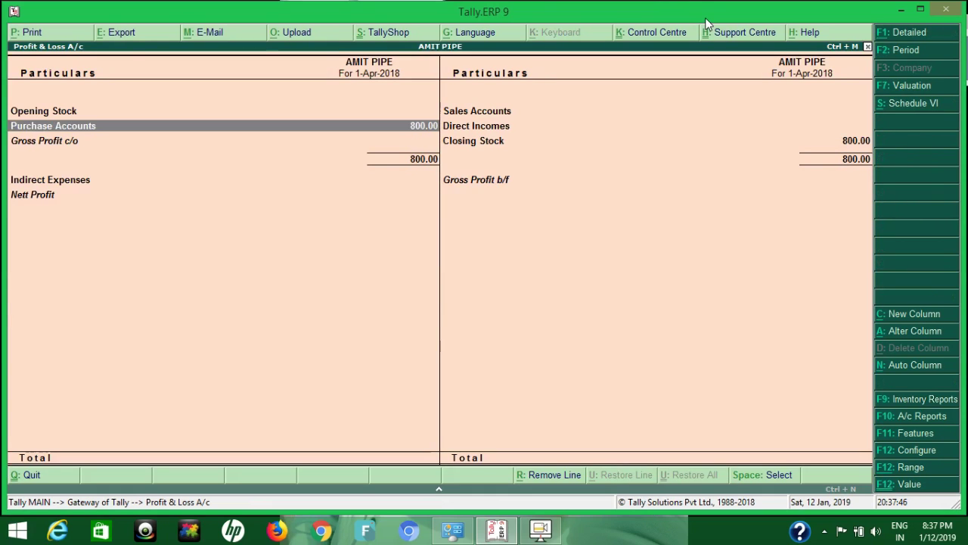
pyautogui.press('Down')
pyautogui.press('Down')
pyautogui.press('Escape')
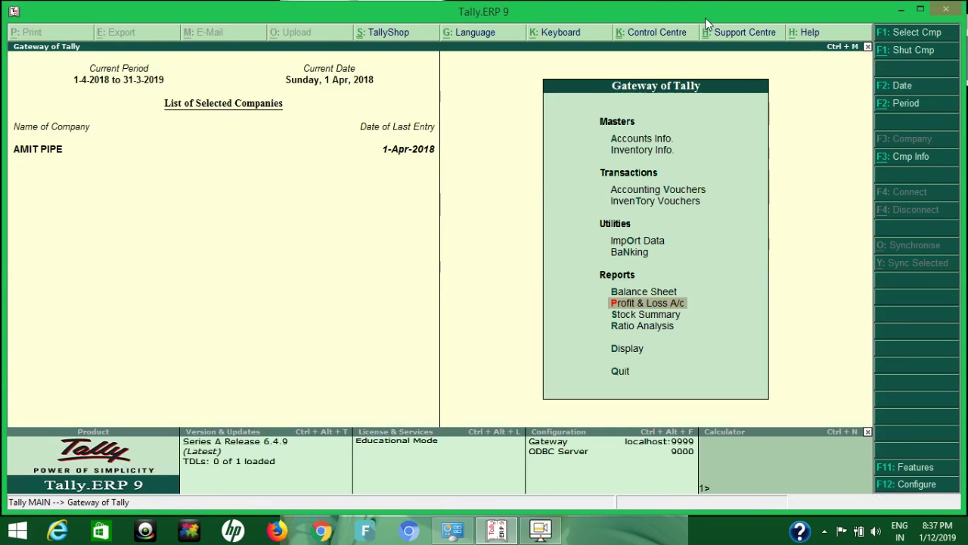
# Step: Examine the Transport Claim ledger's monthly summary through Current Assets in the Balance Sheet, and leave the report
pyautogui.press('b')
pyautogui.press('Right')
pyautogui.press('Return')
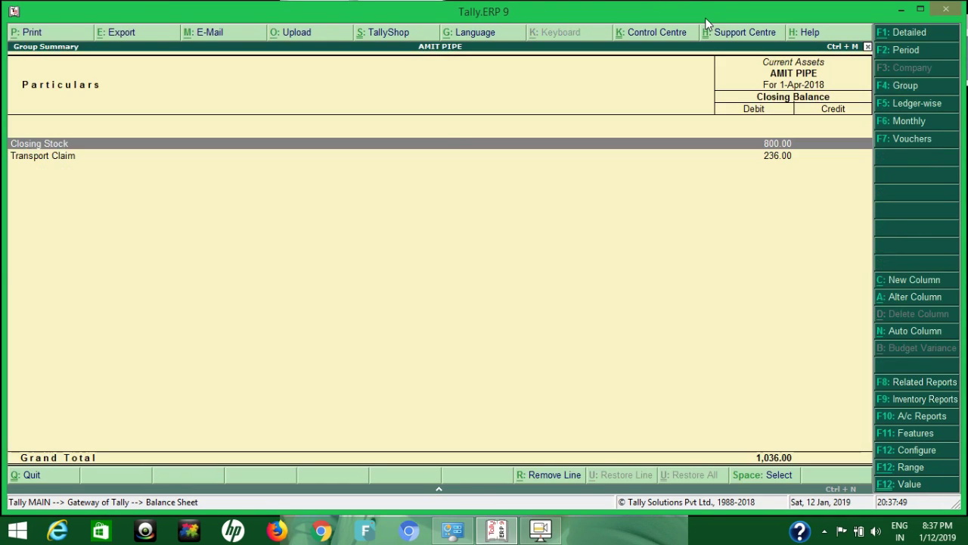
pyautogui.press('Down')
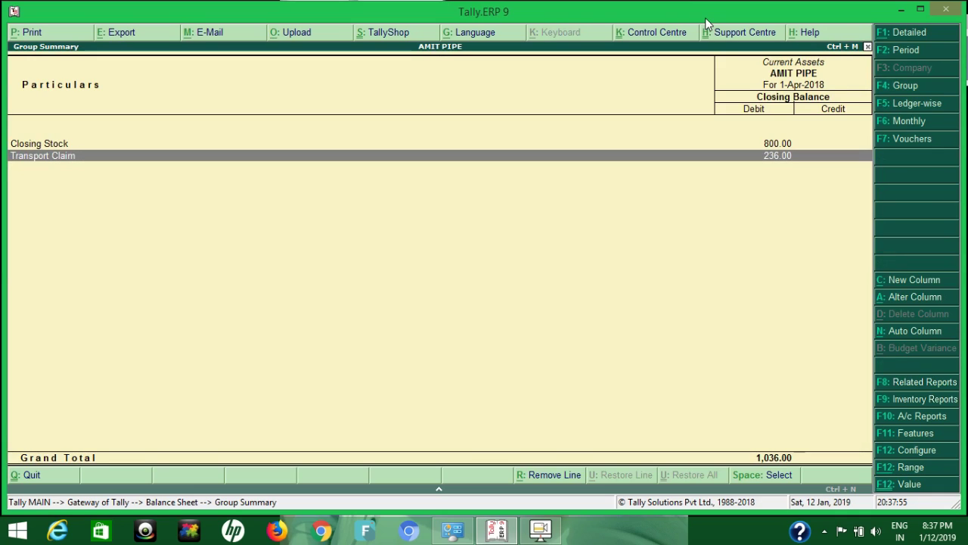
pyautogui.press('Return')
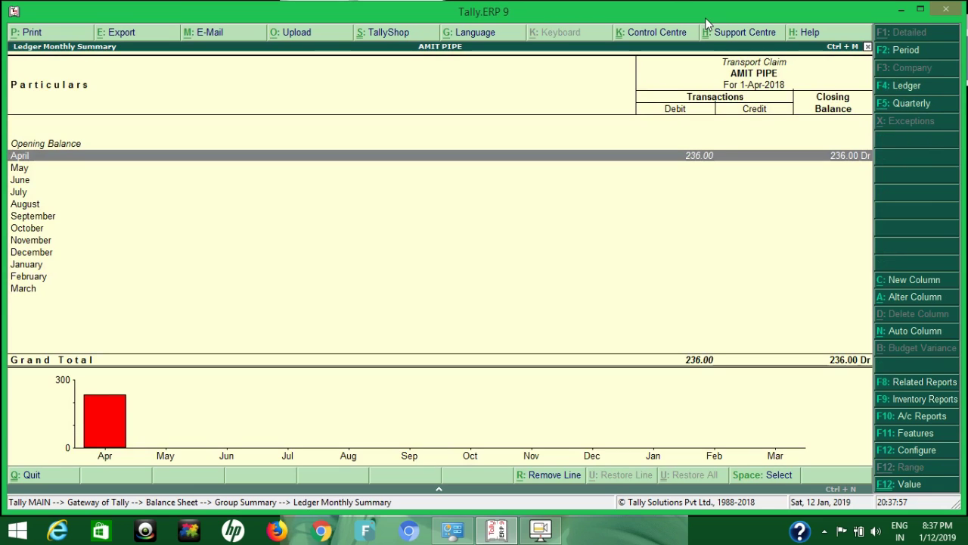
pyautogui.press('Escape')
pyautogui.press('Escape')
pyautogui.press('Escape')
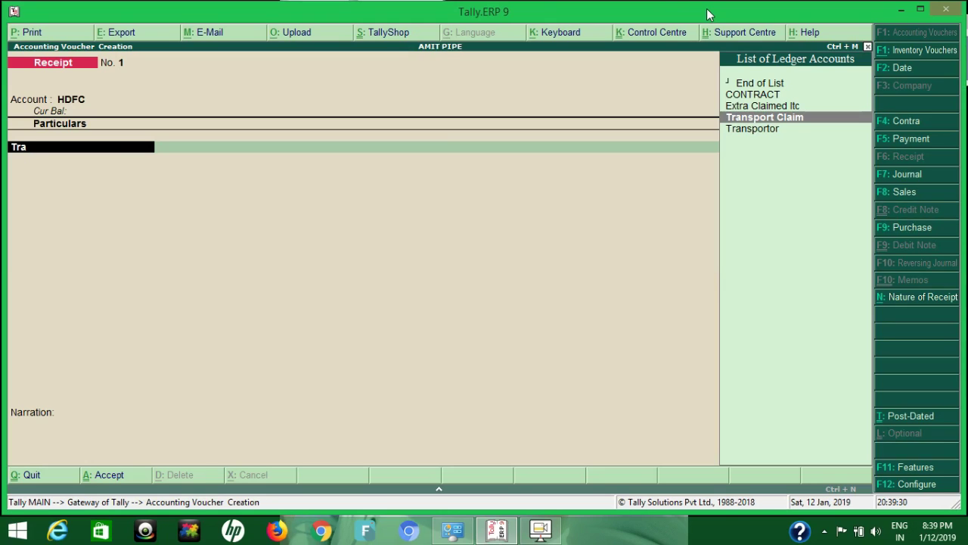
# Step: Clear the ledger entry in the receipt voucher, reconfirm HDFC as the account, and select Transport Claim as the particular
pyautogui.press('BackSpace')
pyautogui.press('BackSpace')
pyautogui.press('BackSpace')
pyautogui.press('BackSpace')
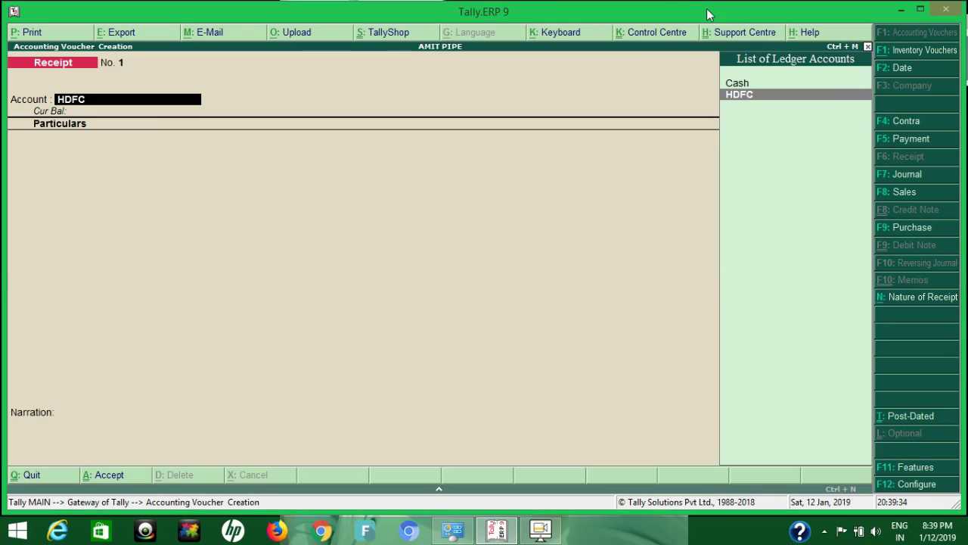
pyautogui.press('Return')
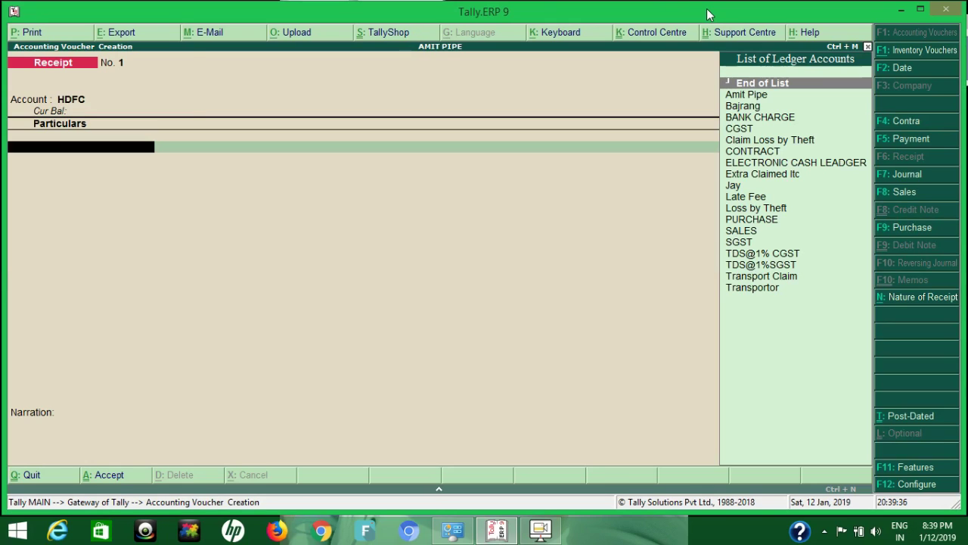
pyautogui.write('Tr')
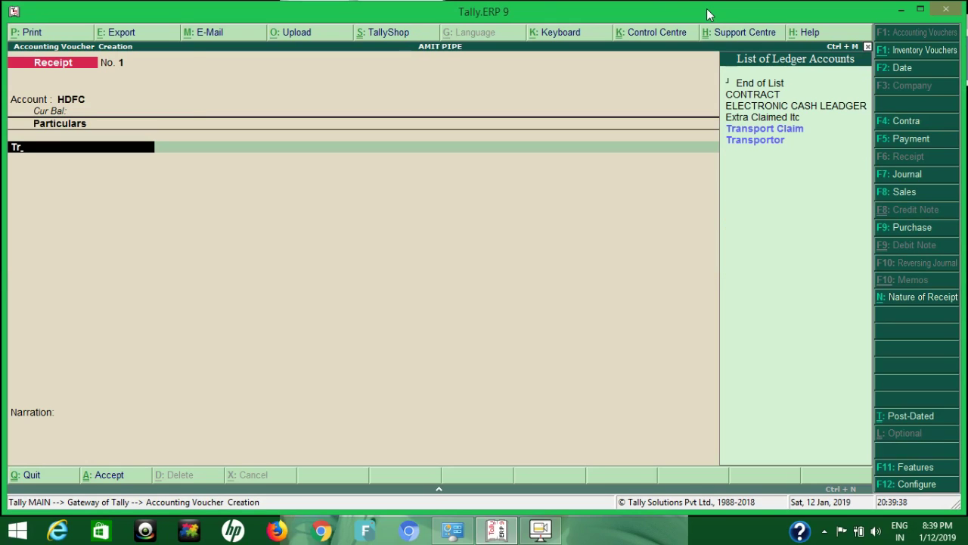
pyautogui.press('Down')
pyautogui.press('Up')
pyautogui.press('Return')
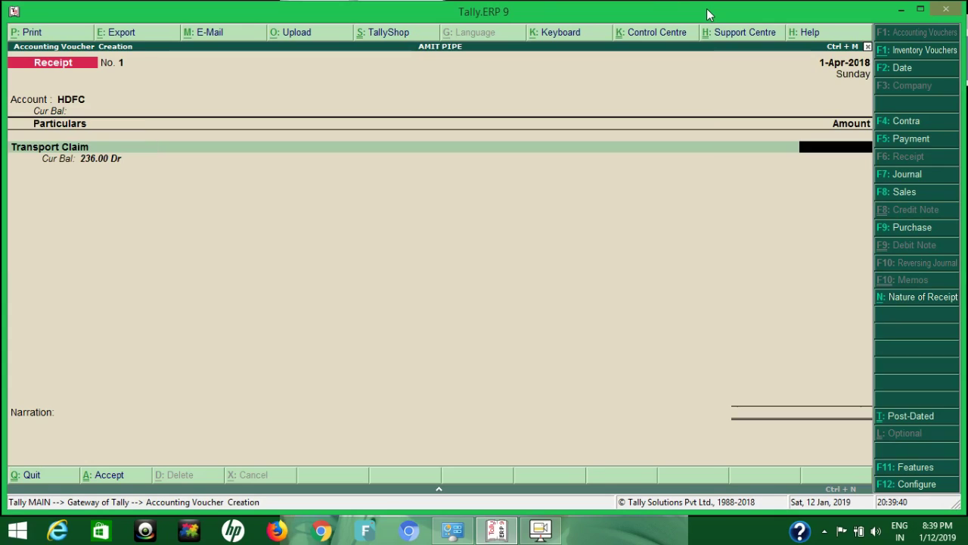
# Step: Enter 236 for Transport Claim in the receipt, keep the Cheque/DD allocation to HDFC, and accept the voucher
pyautogui.write('236')
pyautogui.press('Return')
pyautogui.press('Return')
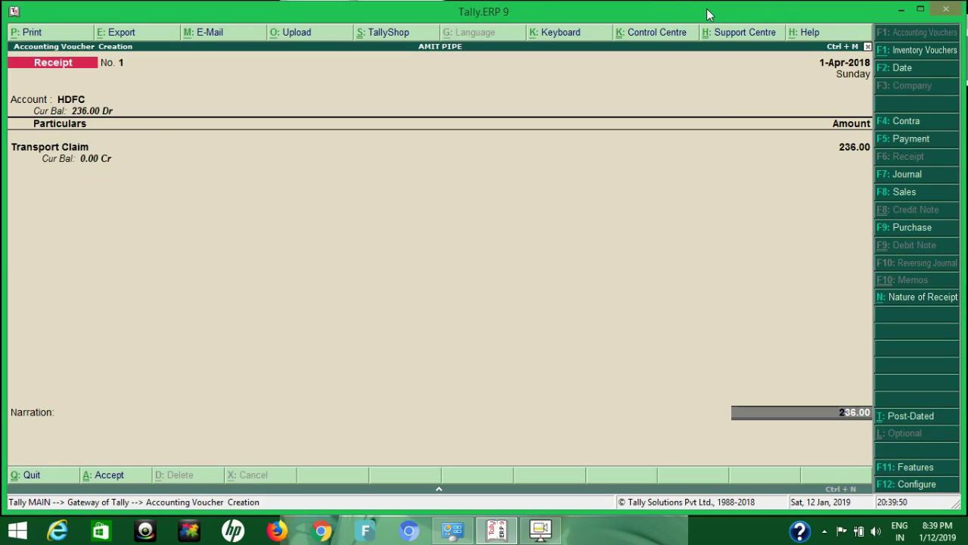
pyautogui.press('Return')
pyautogui.press('Return')
pyautogui.press('Return')
pyautogui.press('Return')
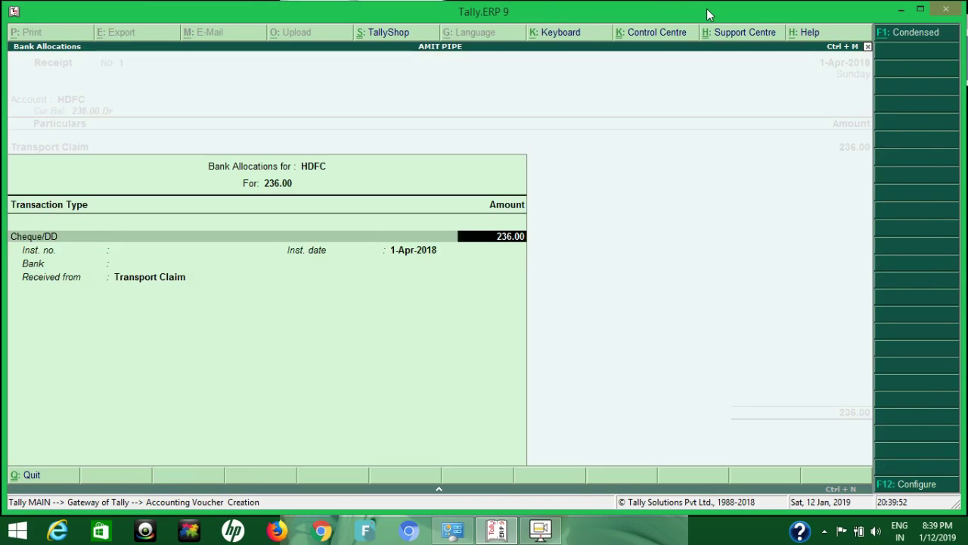
pyautogui.press('Return')
pyautogui.press('Return')
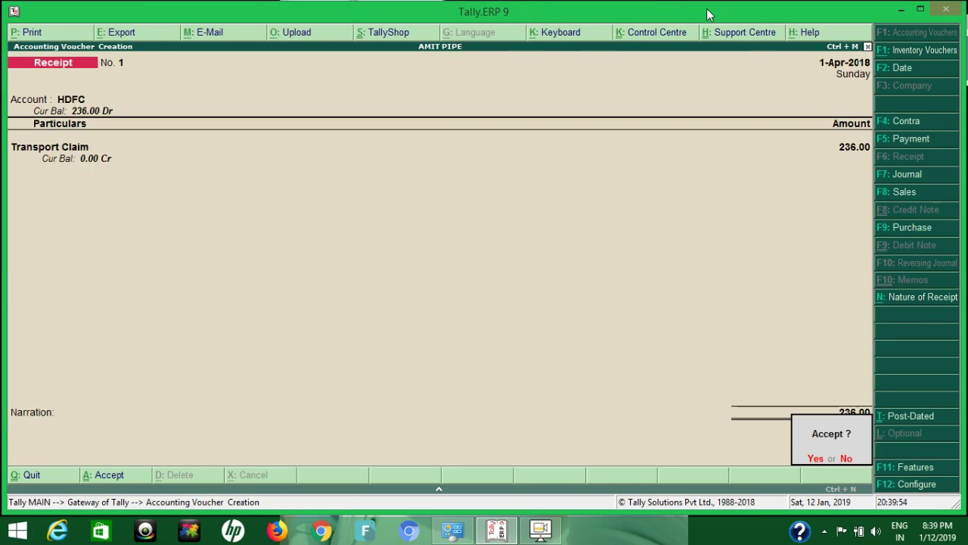
pyautogui.press('Return')
pyautogui.press('Escape')
pyautogui.press('Return')
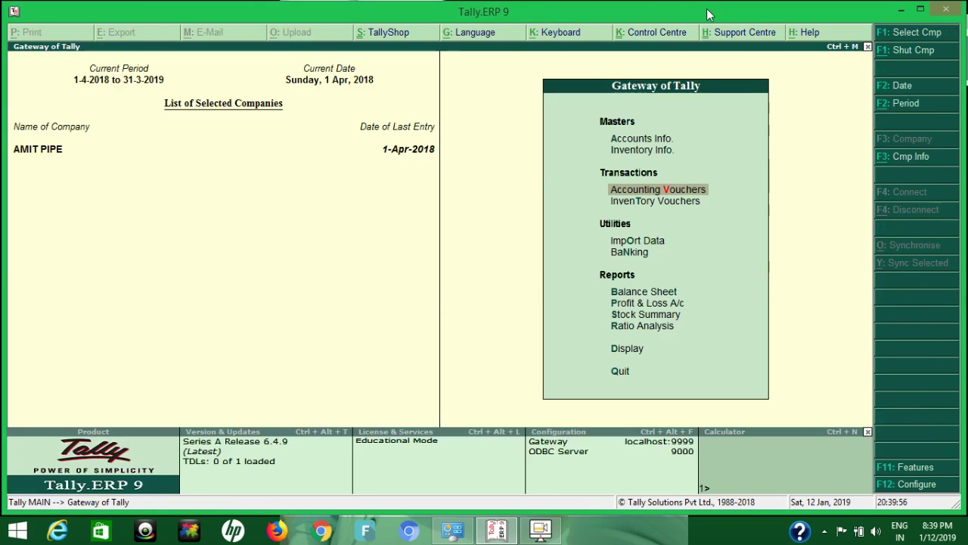
# Step: Check Bank Accounts under Current Assets in the Balance Sheet, and return to the Gateway of Tally
pyautogui.press('b')
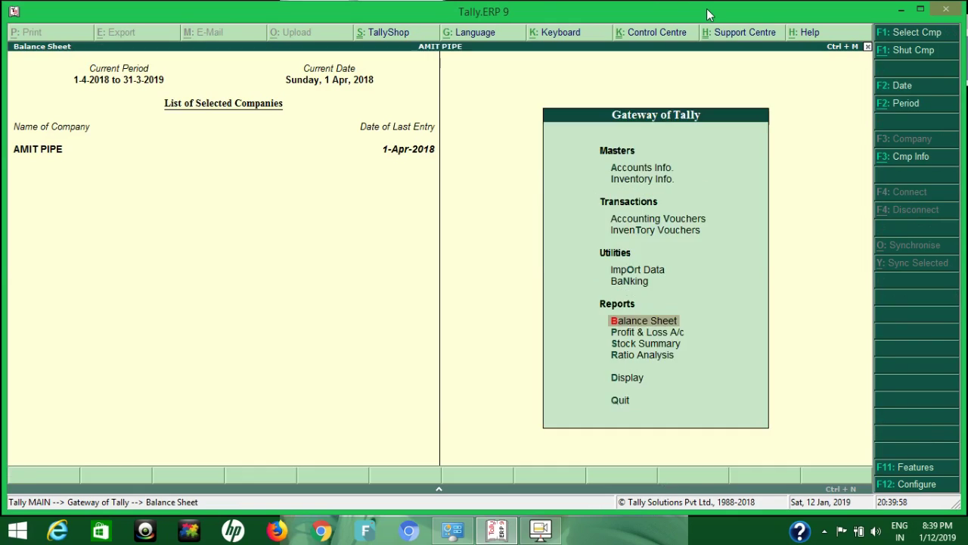
pyautogui.press('Right')
pyautogui.press('Return')
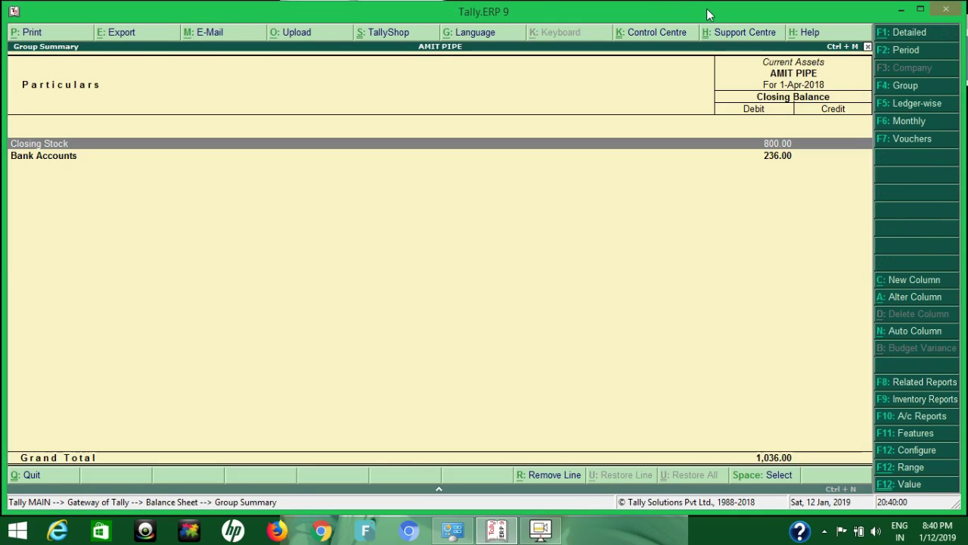
pyautogui.press('Down')
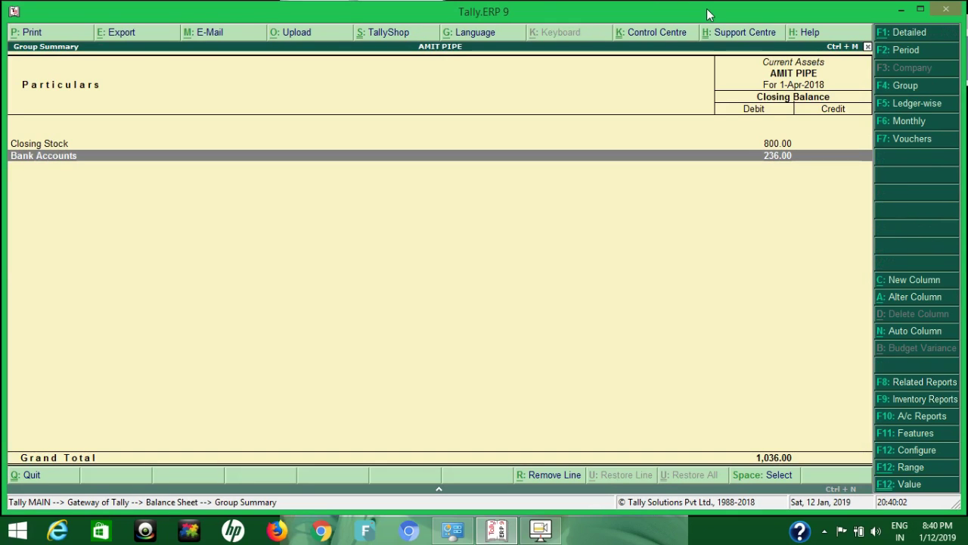
pyautogui.press('Escape')
pyautogui.press('Escape')
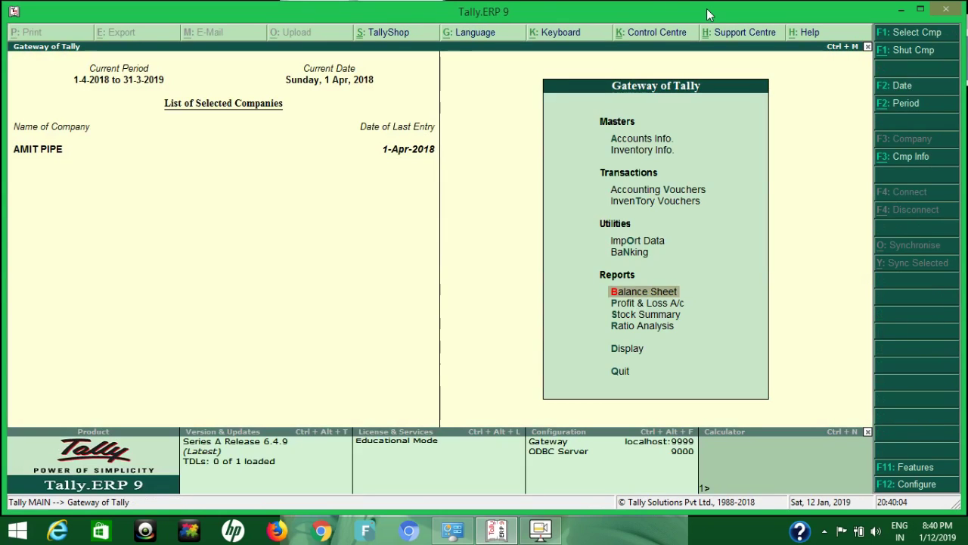
# Step: Reopen the Transport Claim receipt voucher No. 1 from voucher entry and delete it
pyautogui.press('v')
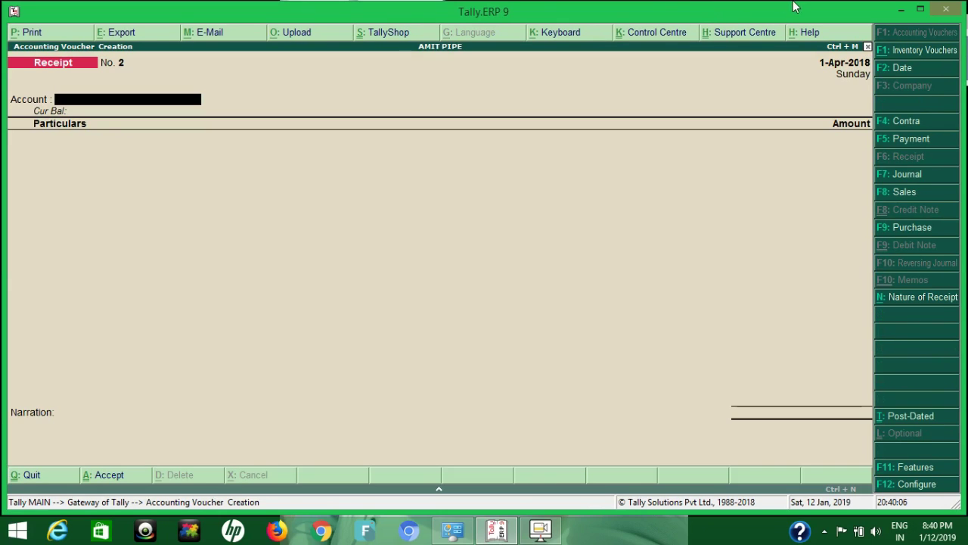
pyautogui.click(910, 175)
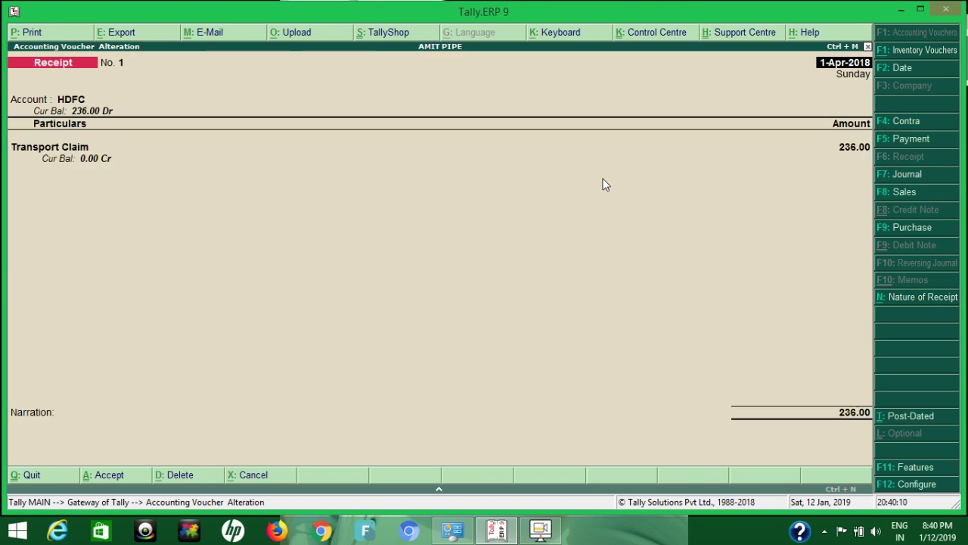
pyautogui.press('pageup')
pyautogui.hotkey('alt', 'd')
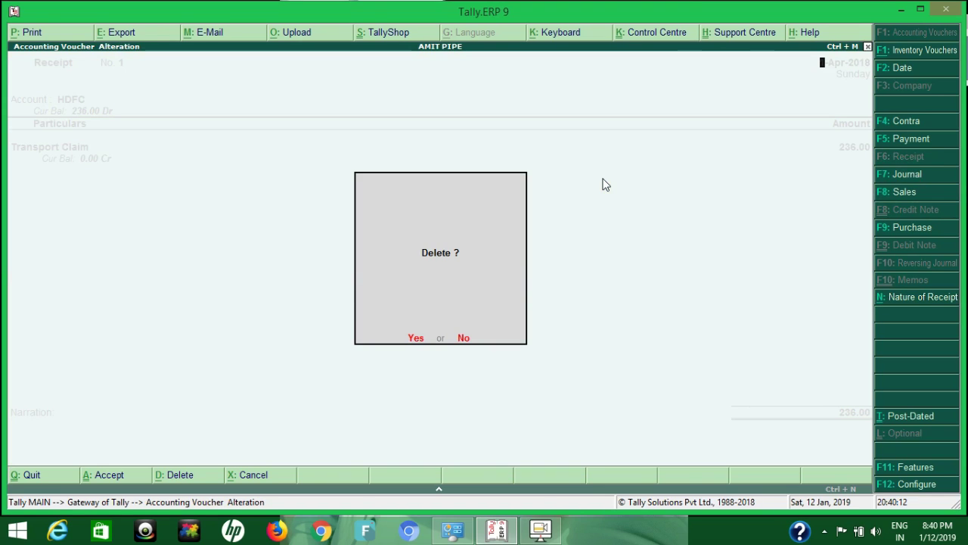
pyautogui.press('y')
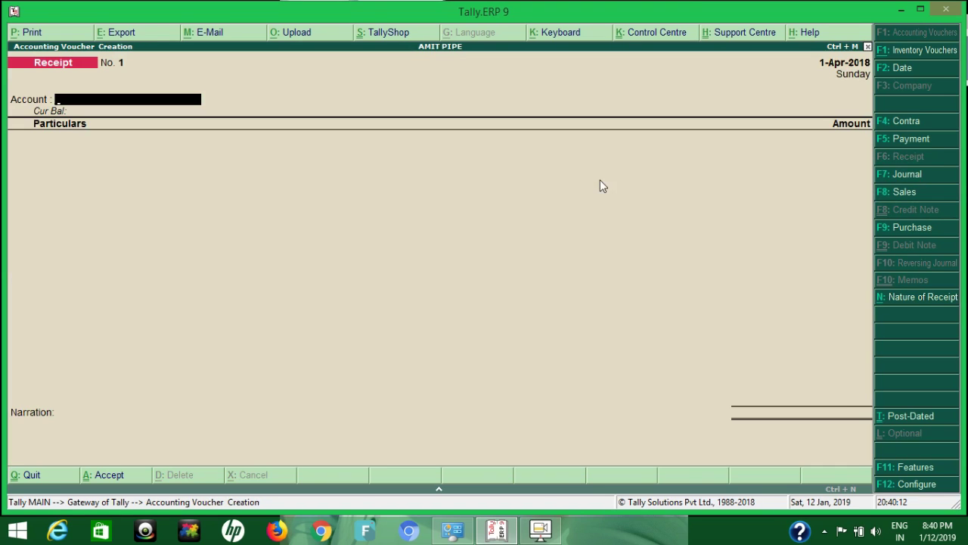
# Step: Start a journal voucher and configure it to allow cash accounts in journal vouchers
pyautogui.click(900, 175)
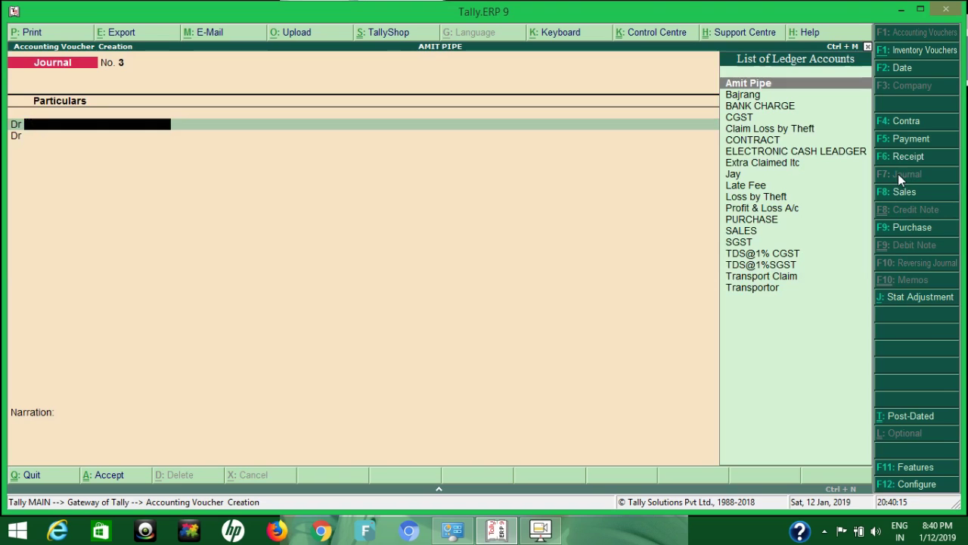
pyautogui.click(917, 485)
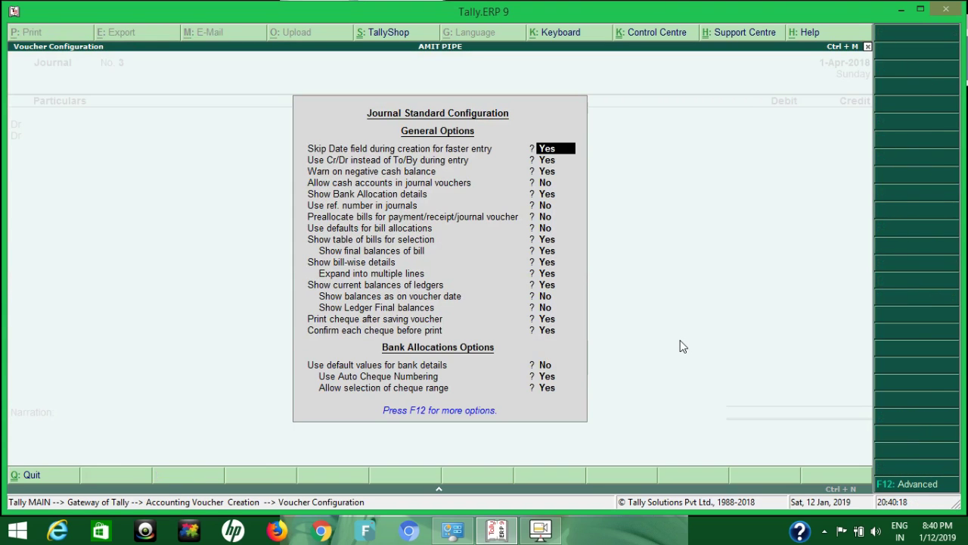
pyautogui.press('Return')
pyautogui.press('Return')
pyautogui.press('Return')
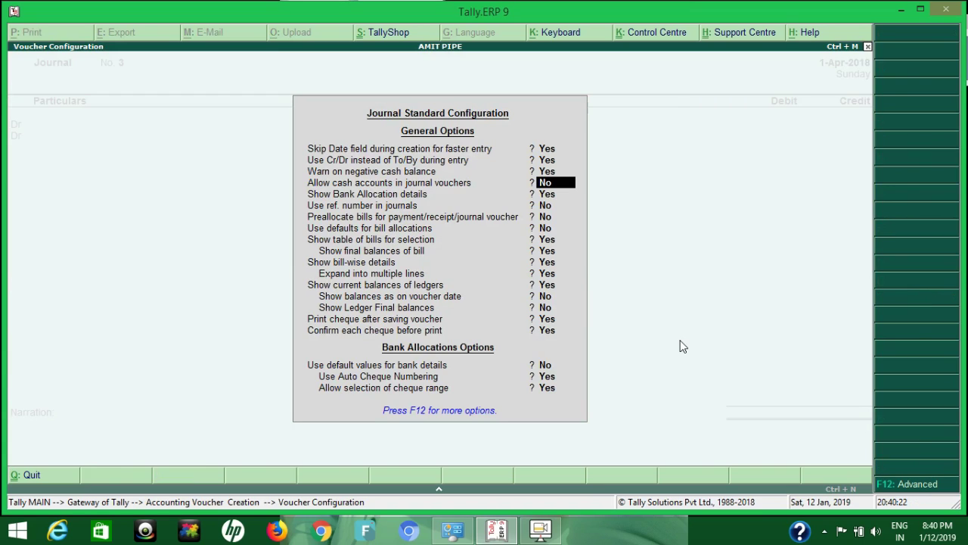
pyautogui.write('y')
pyautogui.press('Return')
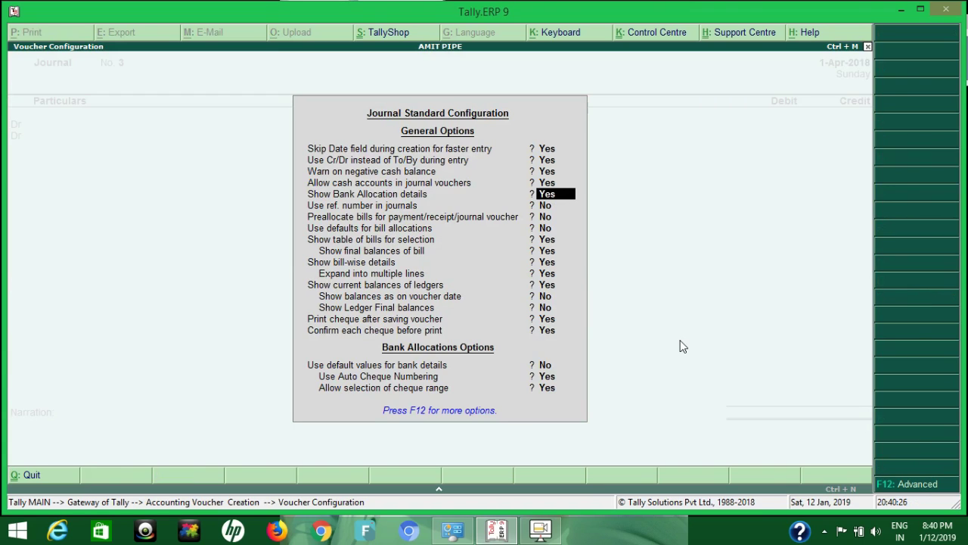
pyautogui.hotkey('ctrl', 'a')
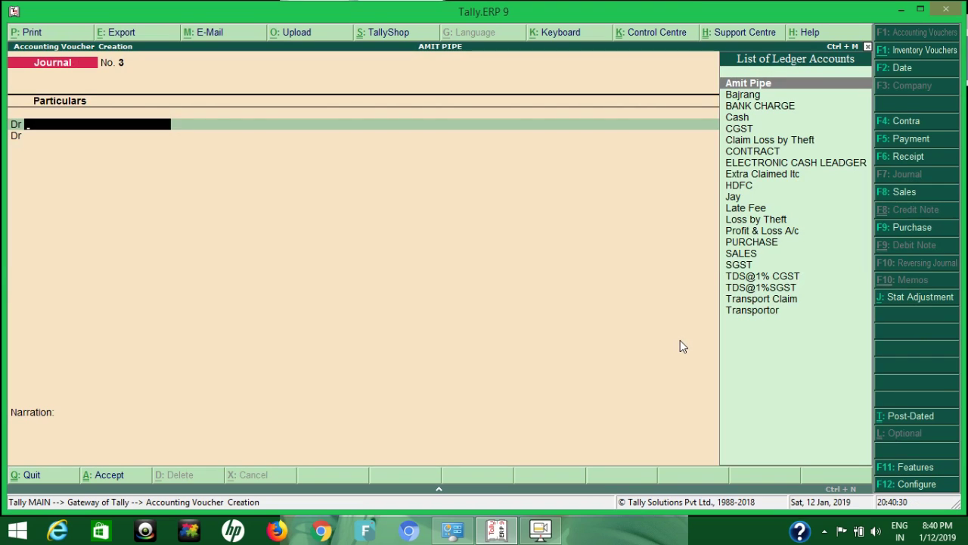
# Step: Debit HDFC with 236 in the journal and keep the Cheque/DD bank allocation for the full amount
pyautogui.write('h')
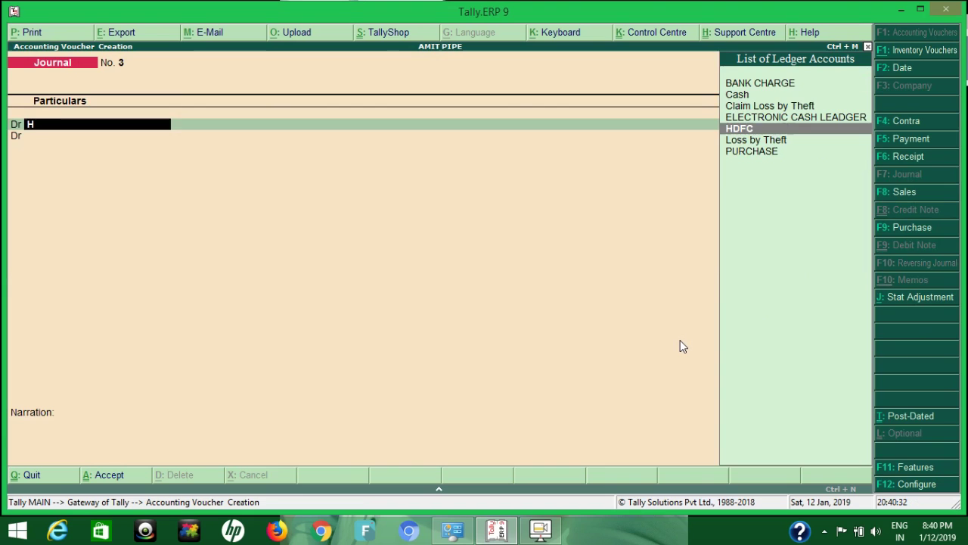
pyautogui.press('Return')
pyautogui.write('236')
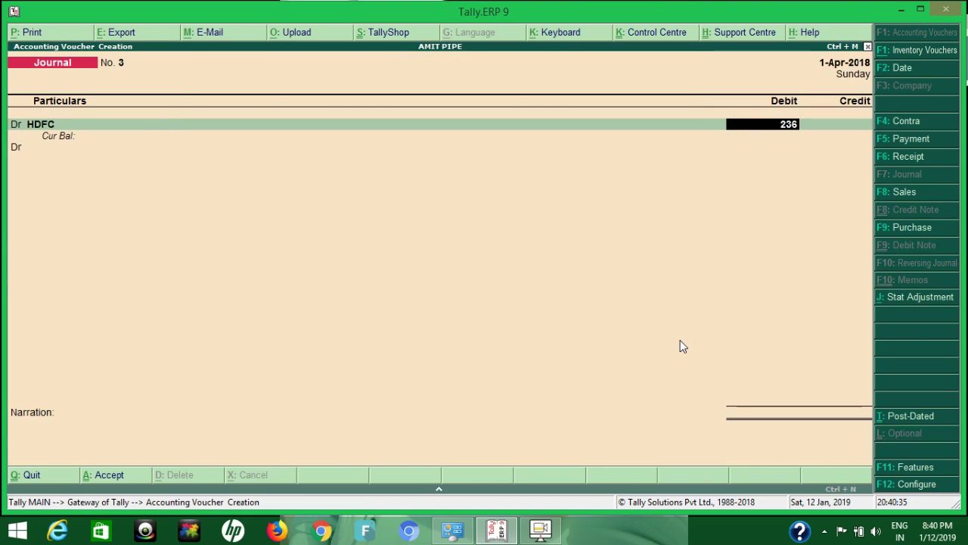
pyautogui.press('Return')
pyautogui.press('Return')
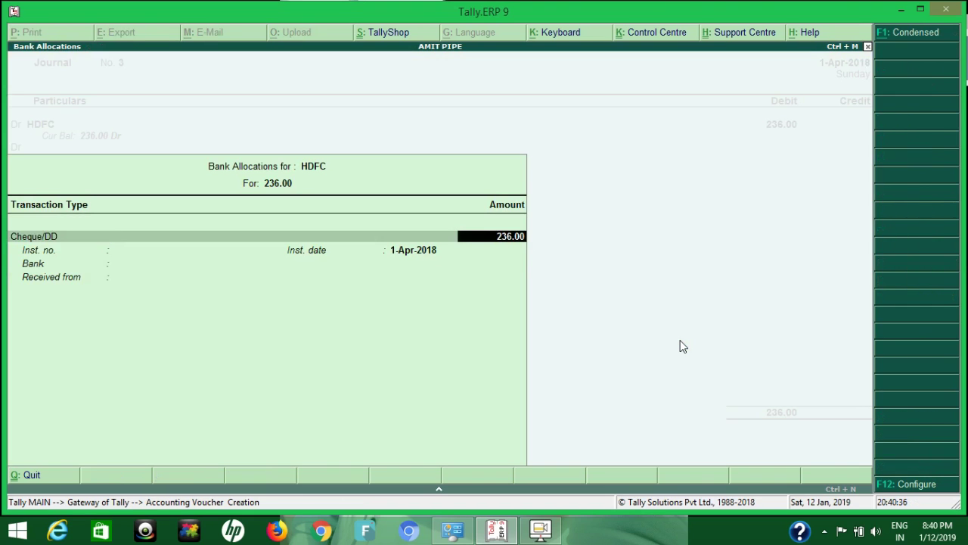
pyautogui.press('Return')
pyautogui.press('Return')
pyautogui.press('Return')
pyautogui.press('Return')
pyautogui.press('Return')
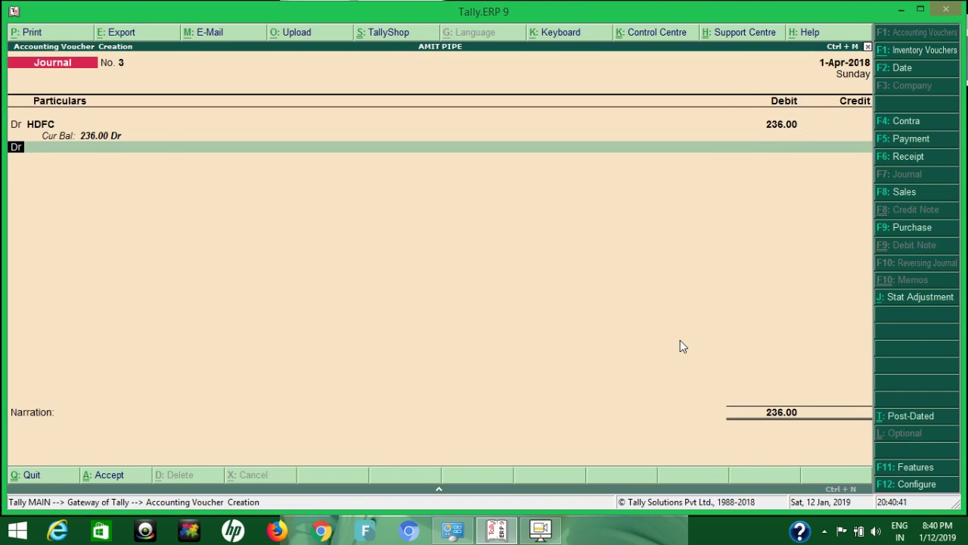
# Step: Credit Transport Claim with 236 in the journal, leave the narration blank, and accept the voucher
pyautogui.press('Return')
pyautogui.press('BackSpace')
pyautogui.write('c')
pyautogui.press('Return')
pyautogui.write('Tr')
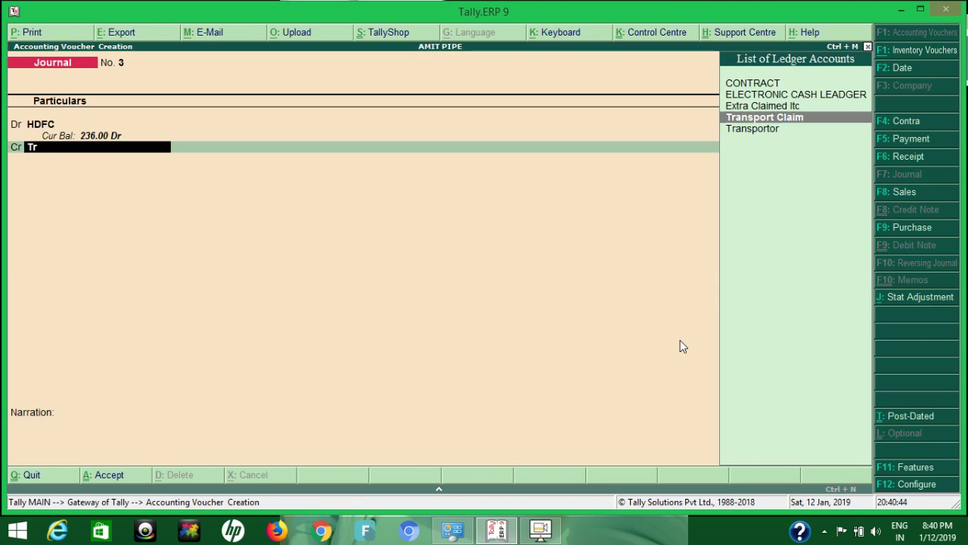
pyautogui.press('Return')
pyautogui.press('Return')
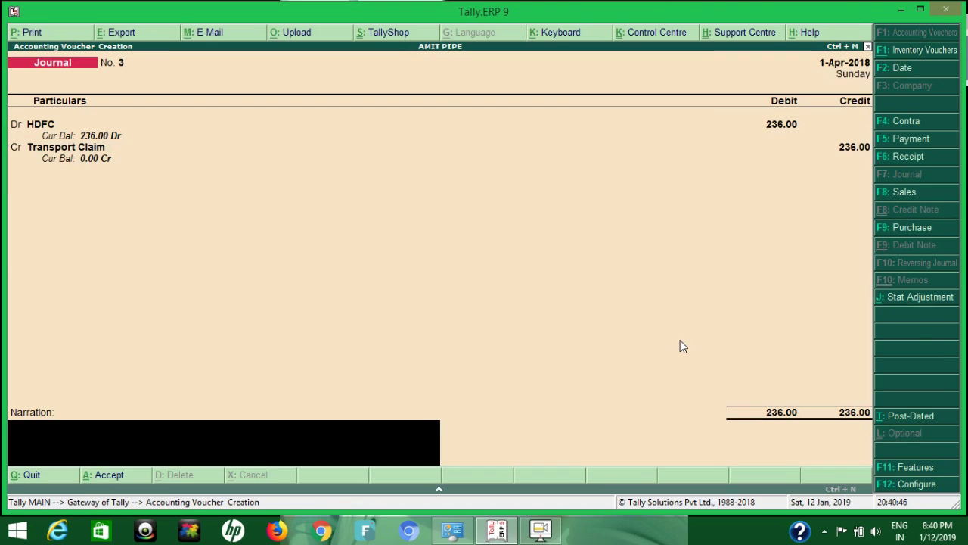
pyautogui.press('Return')
pyautogui.press('Return')
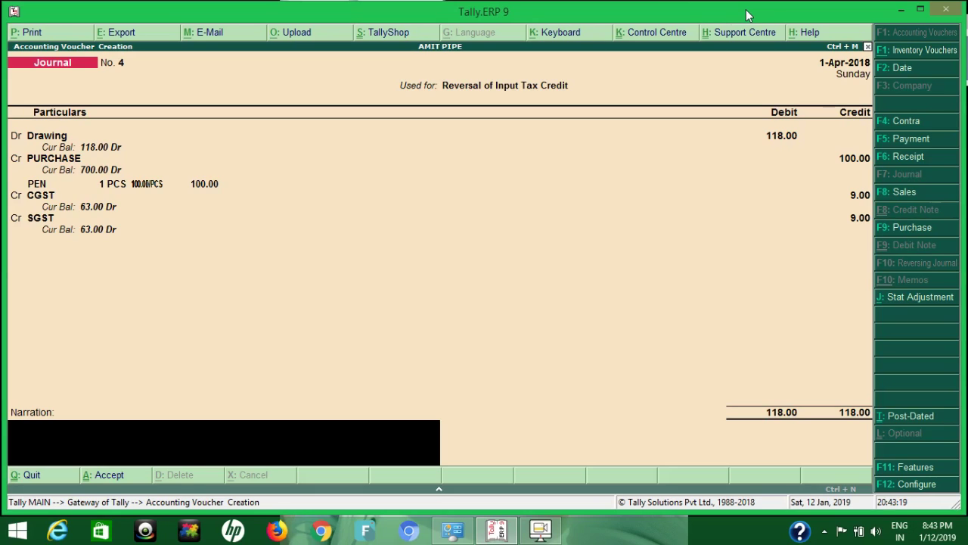
# Step: Review the Drawing journal's stat adjustment details, keeping GST, Reversal of Input Tax Credit and Not Applicable
pyautogui.click(916, 297)
pyautogui.press('Return')
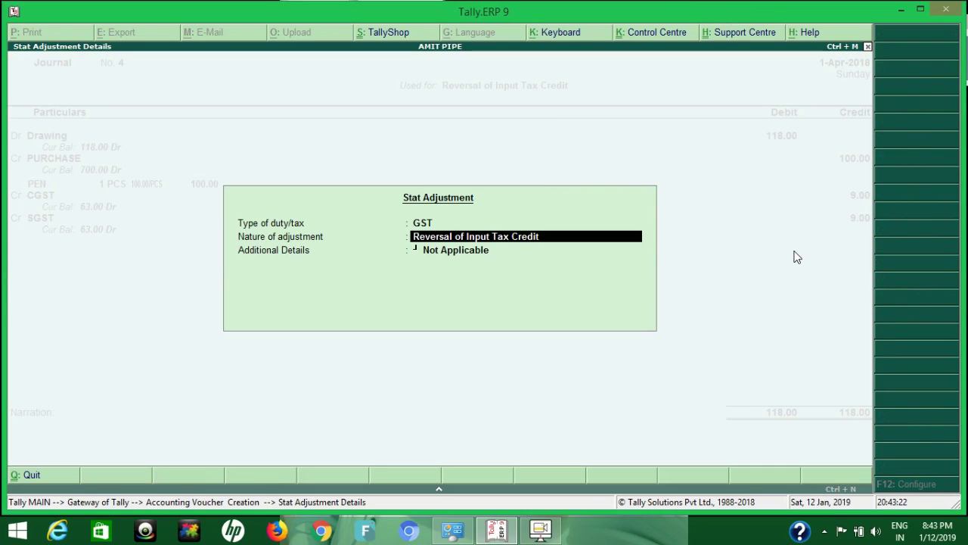
pyautogui.press('Return')
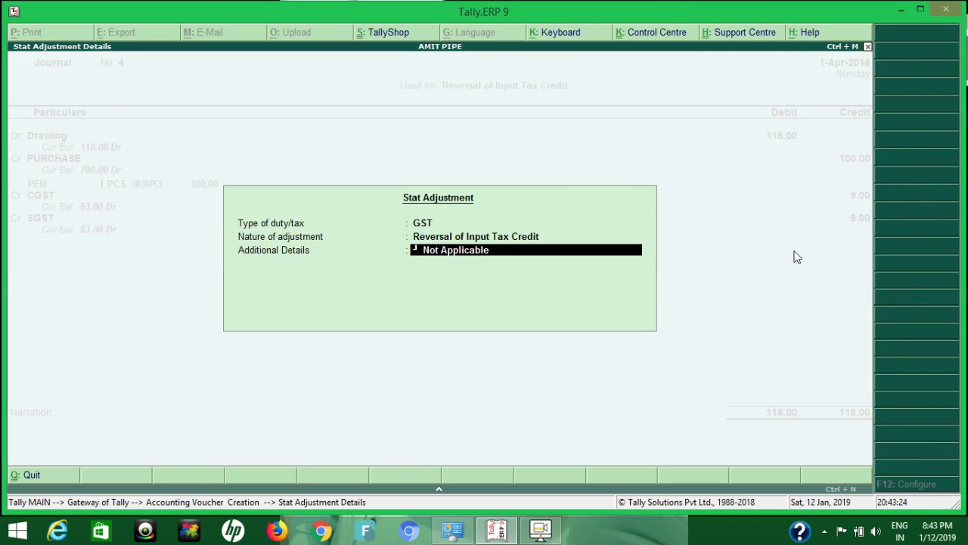
pyautogui.press('Return')
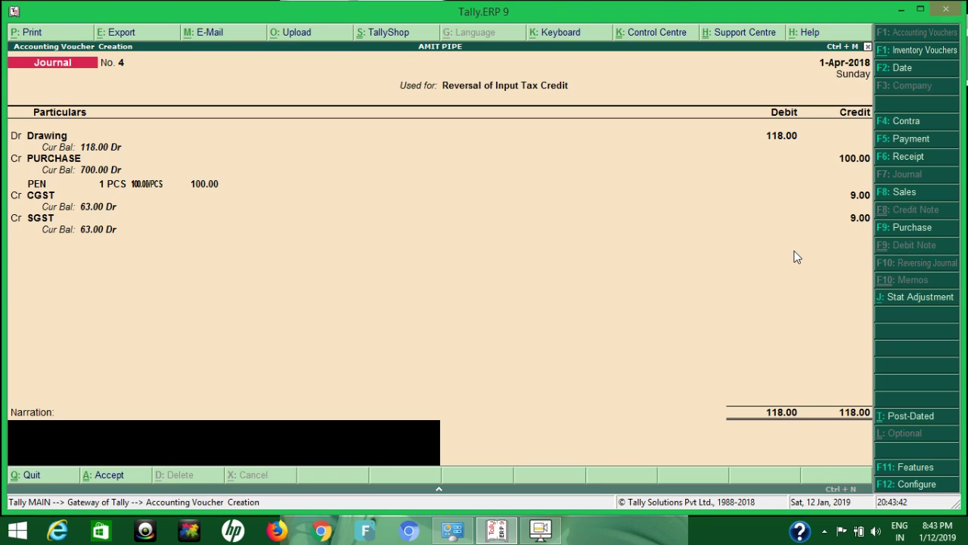
# Step: Go back through the journal lines to the Drawing debit and review its ledger and amount
pyautogui.press('Up')
pyautogui.press('Up')
pyautogui.press('Up')
pyautogui.press('Up')
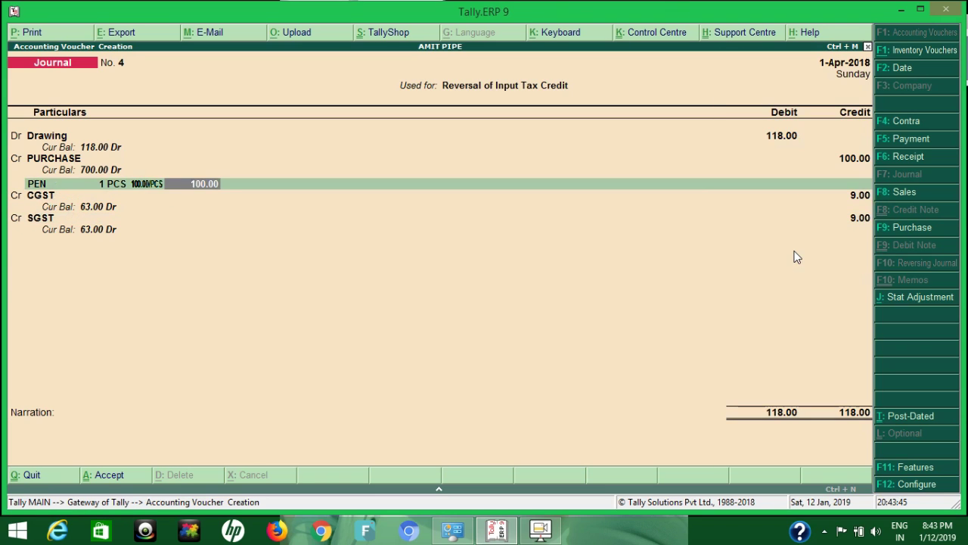
pyautogui.press('Up')
pyautogui.press('Up')
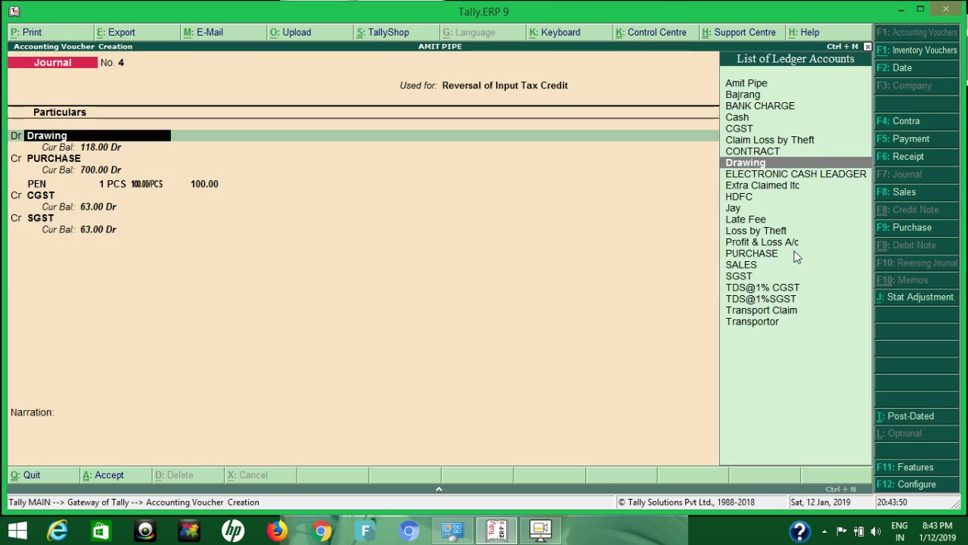
pyautogui.press('Return')
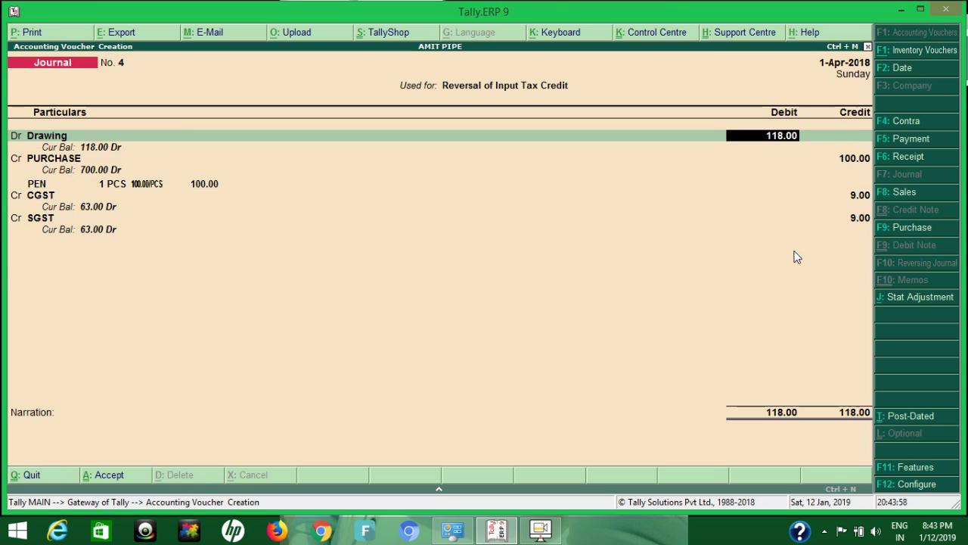
pyautogui.press('Return')
# Step: Keep the Drawing debit and the PURCHASE credit line with 1 PCS of PEN at 100.00 and tracking number Not Applicable
pyautogui.press('Return')
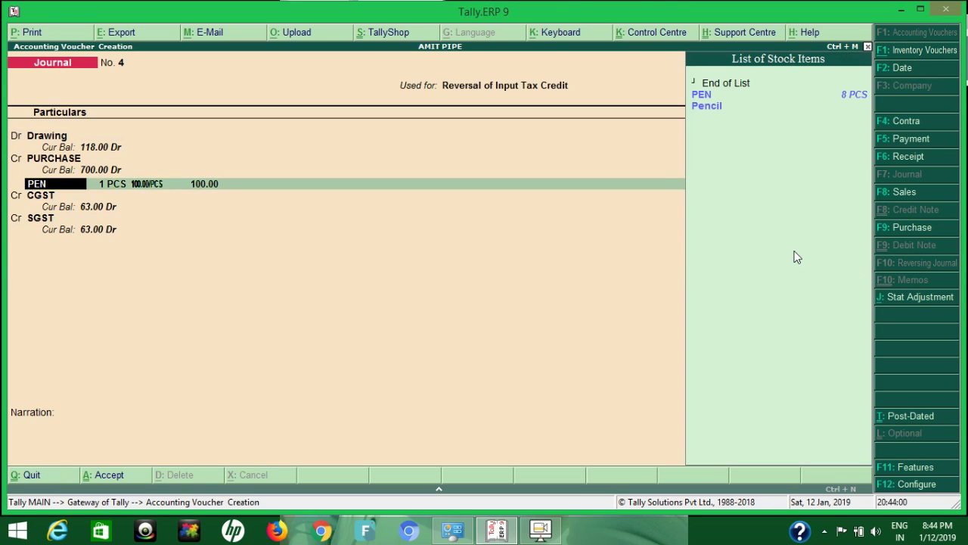
pyautogui.press('Return')
pyautogui.press('Return')
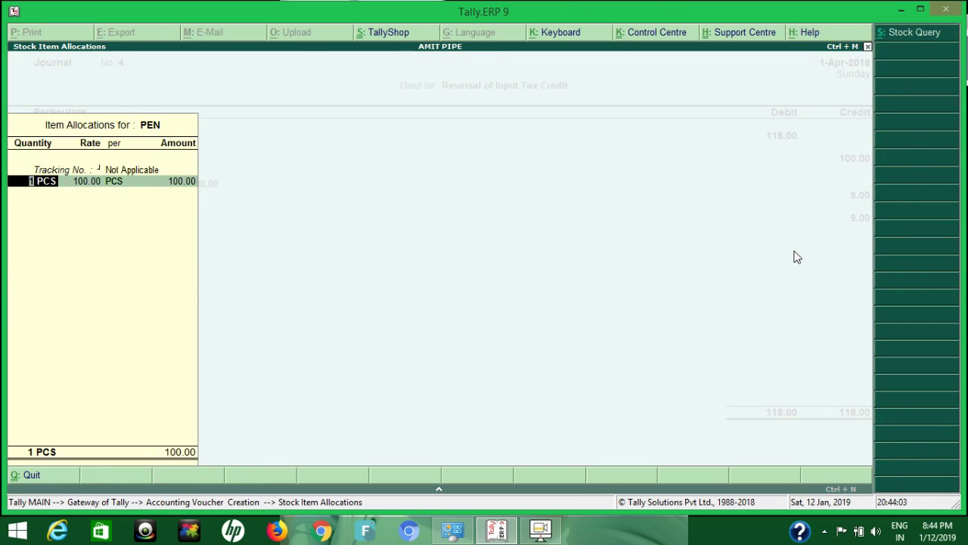
pyautogui.press('Return')
pyautogui.press('Return')
pyautogui.press('Return')
pyautogui.press('Return')
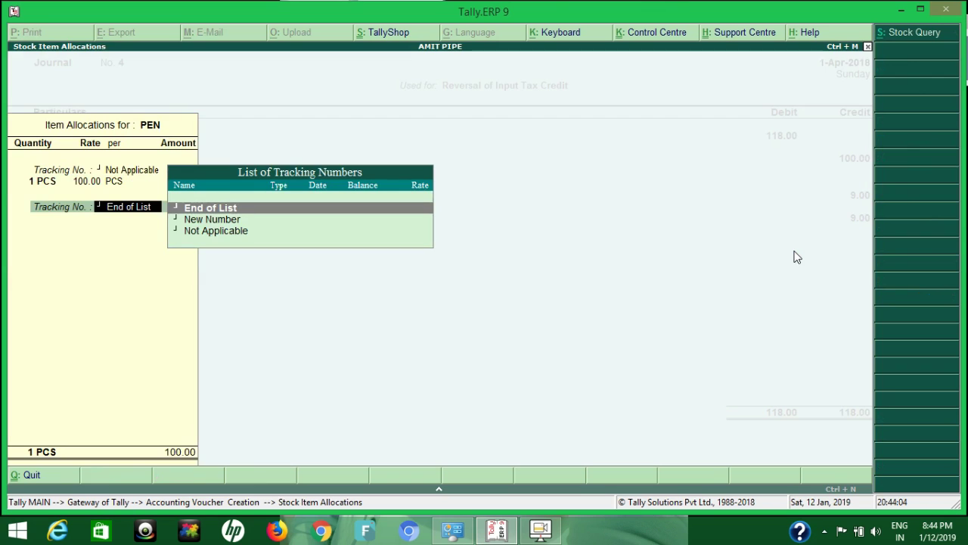
pyautogui.press('Return')
pyautogui.press('Return')
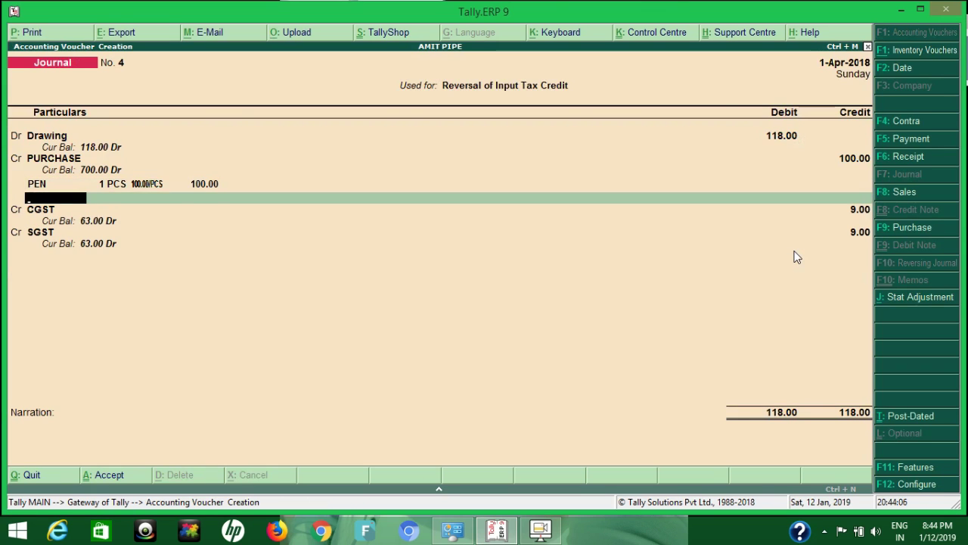
pyautogui.press('Return')
pyautogui.press('Return')
# Step: Keep the GST details at 9% on taxable value 100.00 and the tax credits, leave the narration blank, and accept the journal
pyautogui.press('Return')
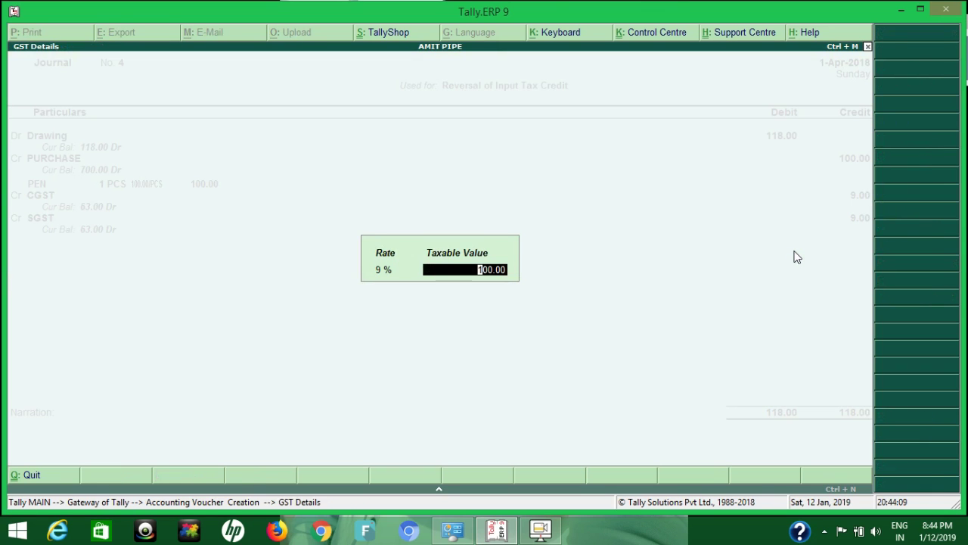
pyautogui.press('Return')
pyautogui.press('Return')
pyautogui.press('Return')
pyautogui.press('Return')
pyautogui.press('Return')
pyautogui.press('Return')
pyautogui.press('Return')
pyautogui.press('Return')
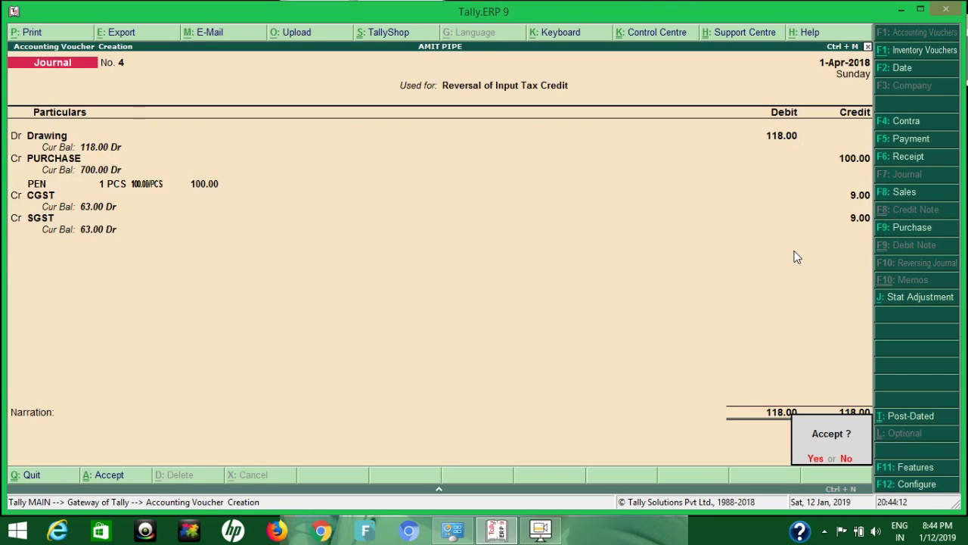
pyautogui.press('Return')
pyautogui.press('Escape')
pyautogui.press('Return')
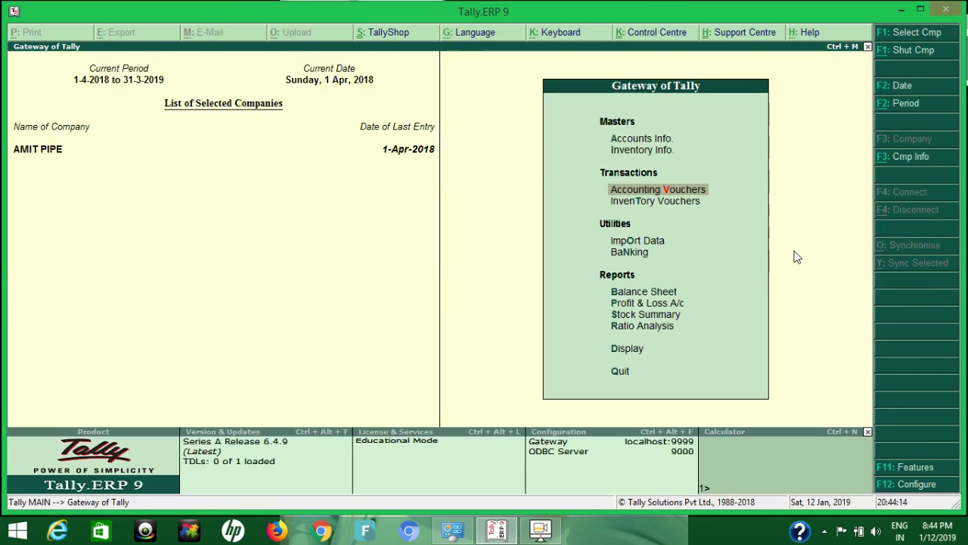
# Step: Examine Current Liabilities and the Drawing ledger under Capital Account in the Balance Sheet
pyautogui.press('b')
pyautogui.press('Down')
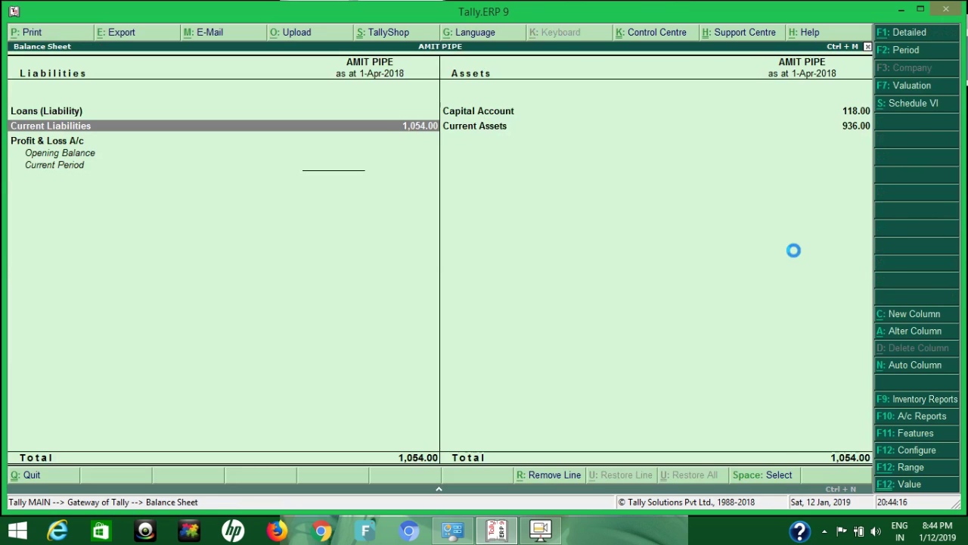
pyautogui.press('Return')
pyautogui.press('Escape')
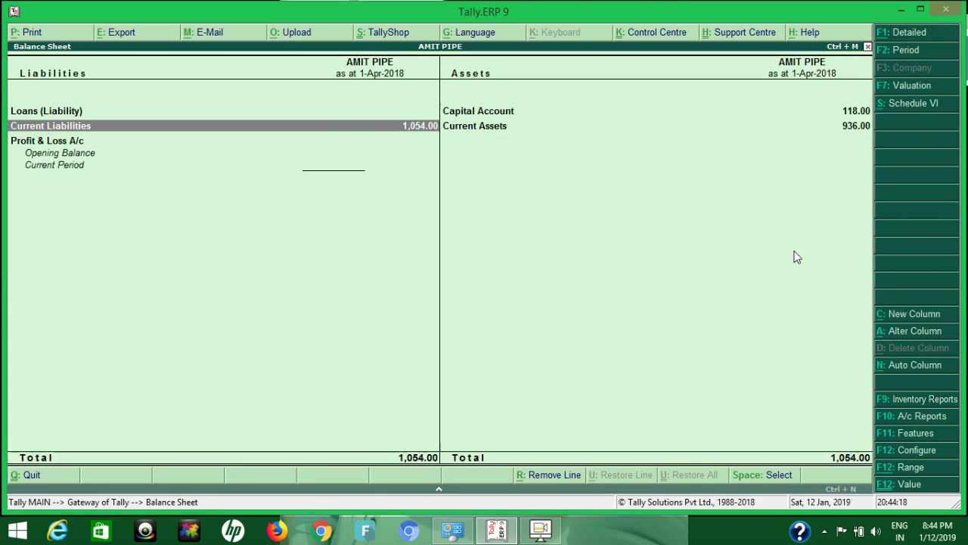
pyautogui.press('Right')
pyautogui.press('Up')
pyautogui.press('Return')
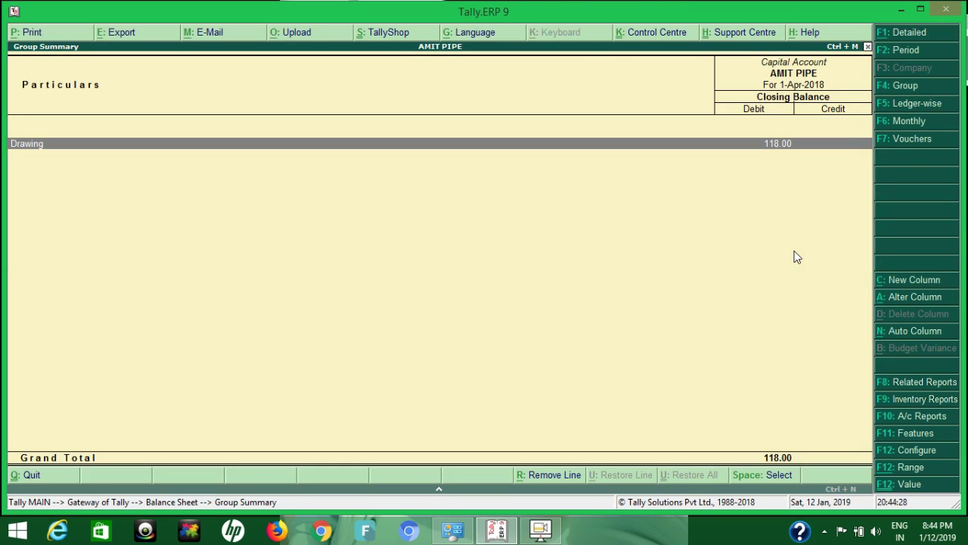
pyautogui.press('Escape')
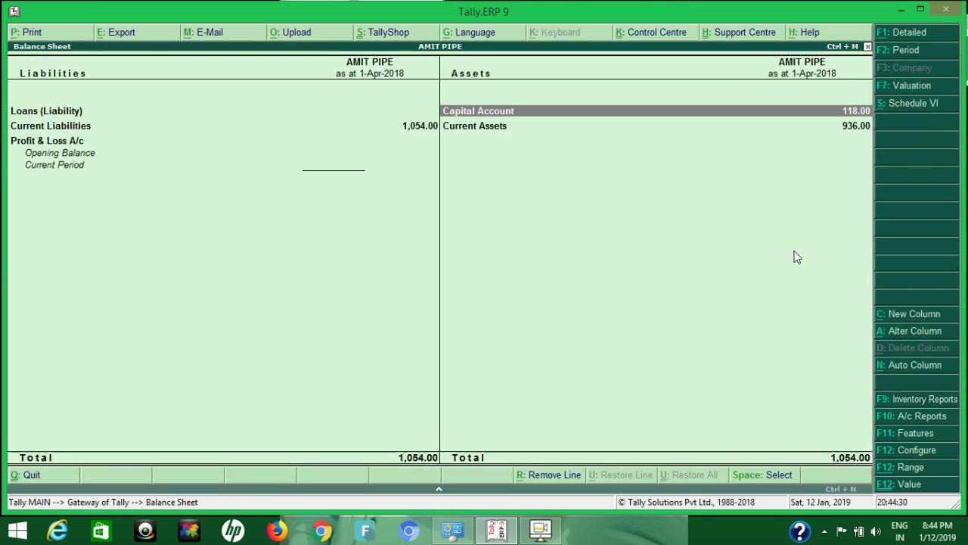
pyautogui.press('Escape')
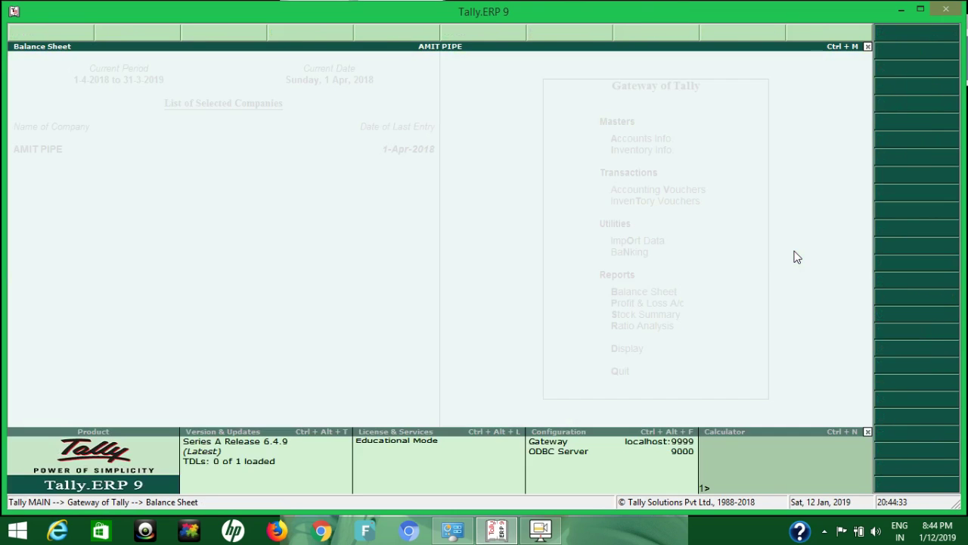
# Step: Check the PEN closing stock in the Stock Summary and the PURCHASE ledger under Purchase Accounts in the Profit & Loss A/c
pyautogui.press('s')
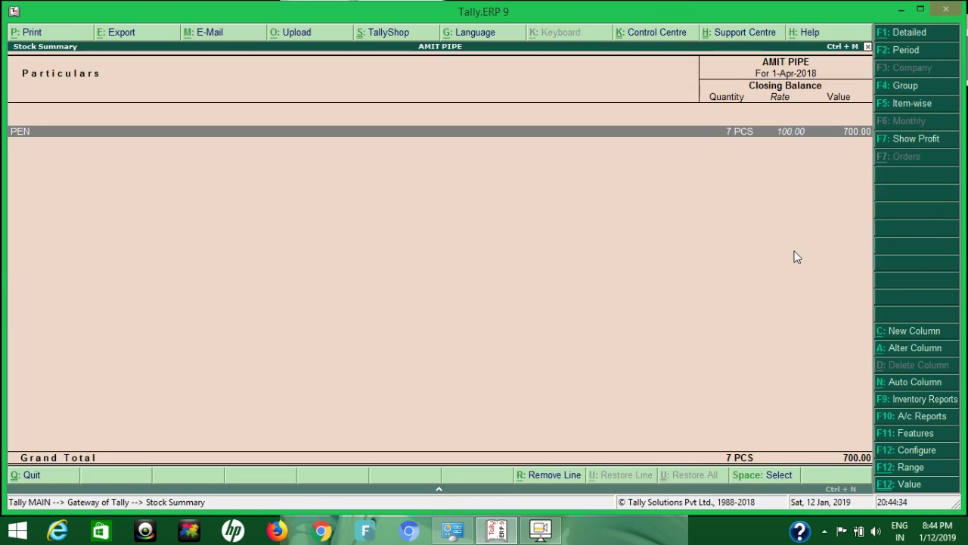
pyautogui.press('Escape')
pyautogui.press('p')
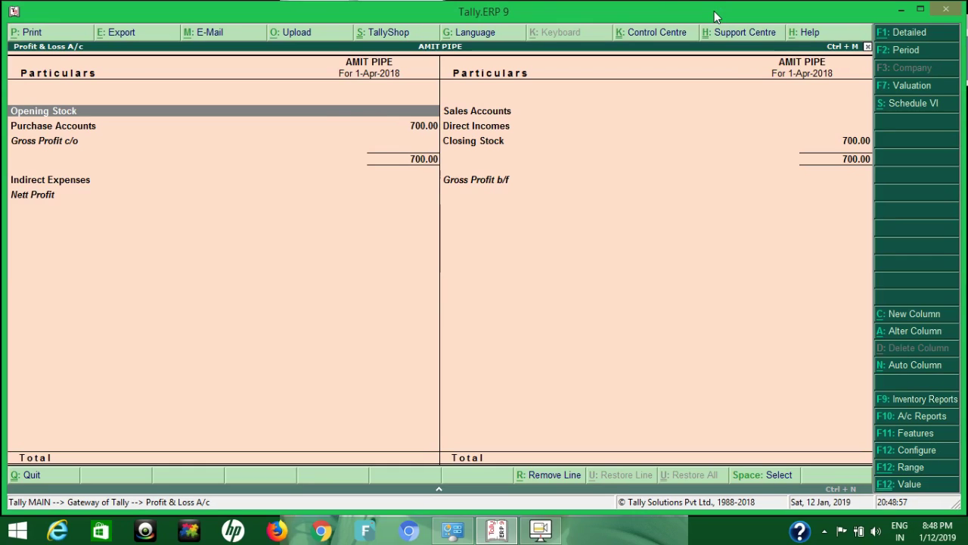
pyautogui.press('Down')
pyautogui.press('Return')
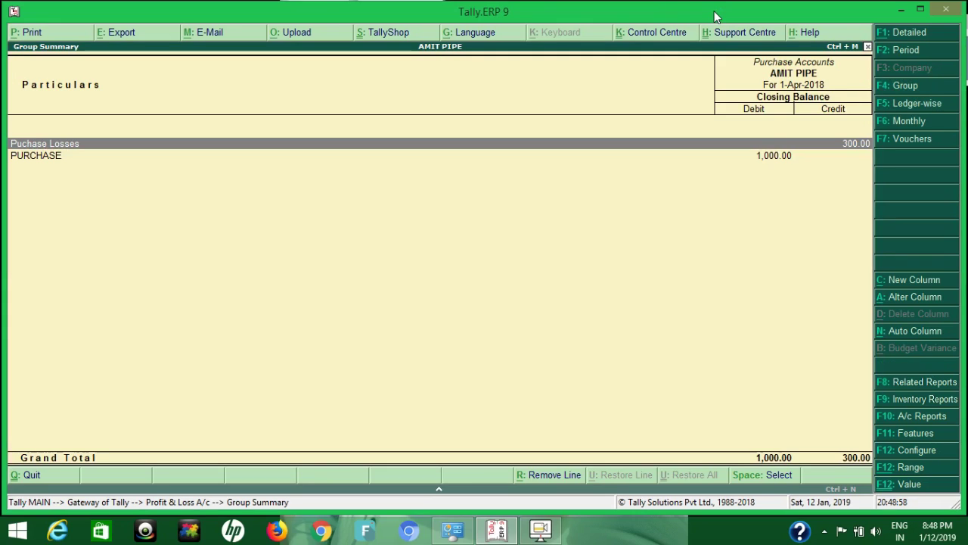
pyautogui.press('Down')
pyautogui.press('Return')
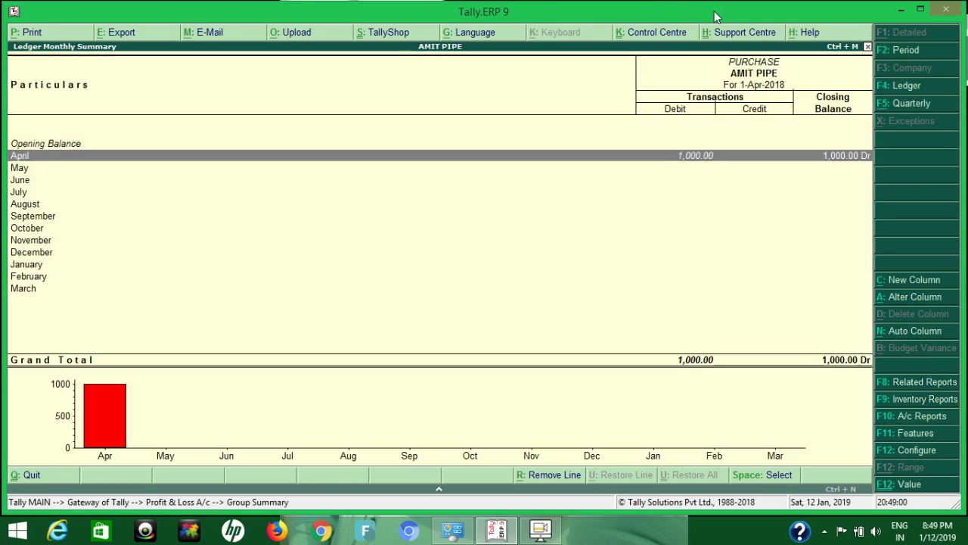
pyautogui.press('Escape')
pyautogui.press('Escape')
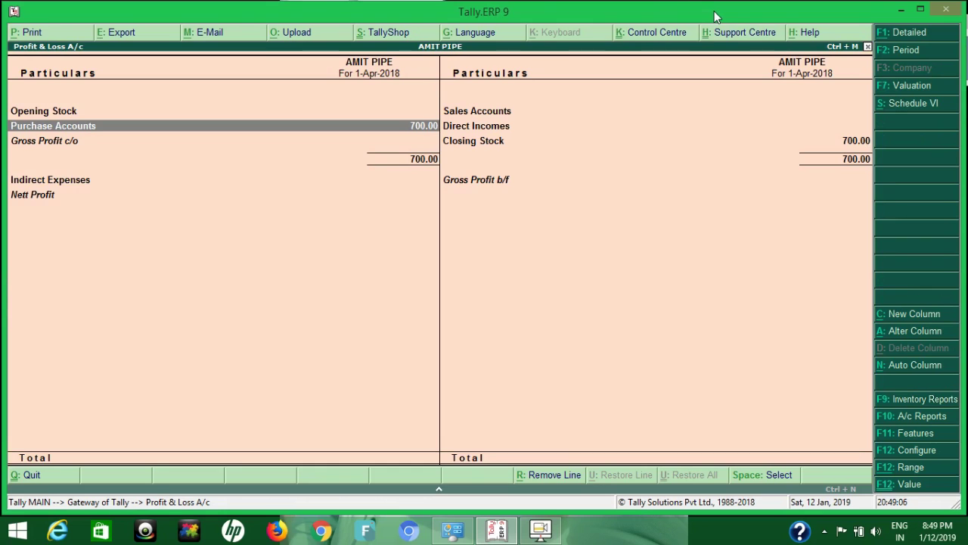
pyautogui.press('Escape')
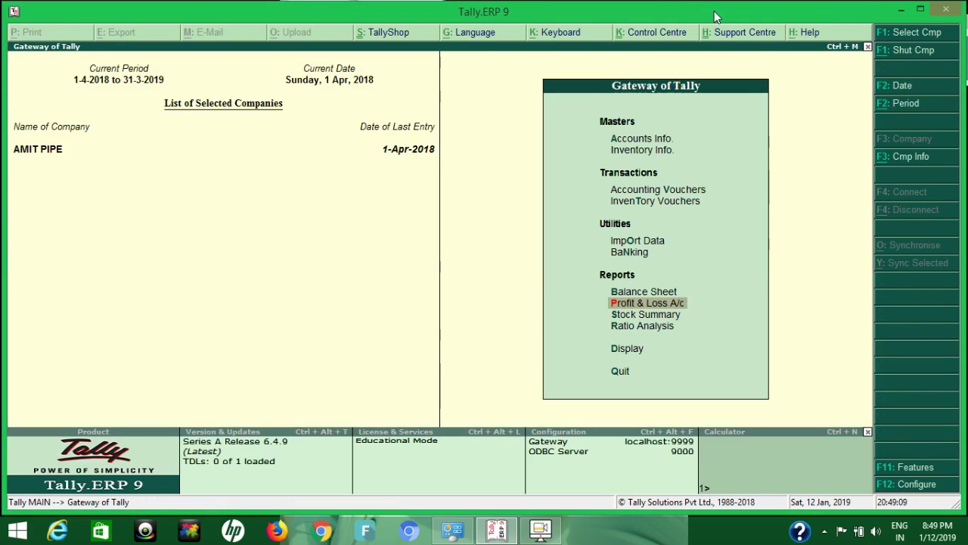
# Step: Review the Day Book and its Loss by Theft journal, leaving the voucher without changes
pyautogui.press('d')
pyautogui.press('Down')
pyautogui.press('Return')
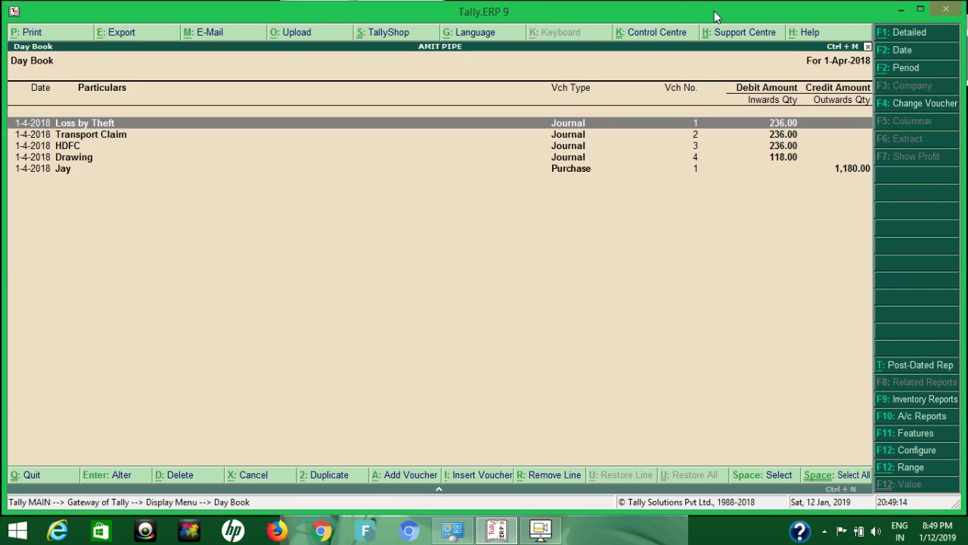
pyautogui.press('Return')
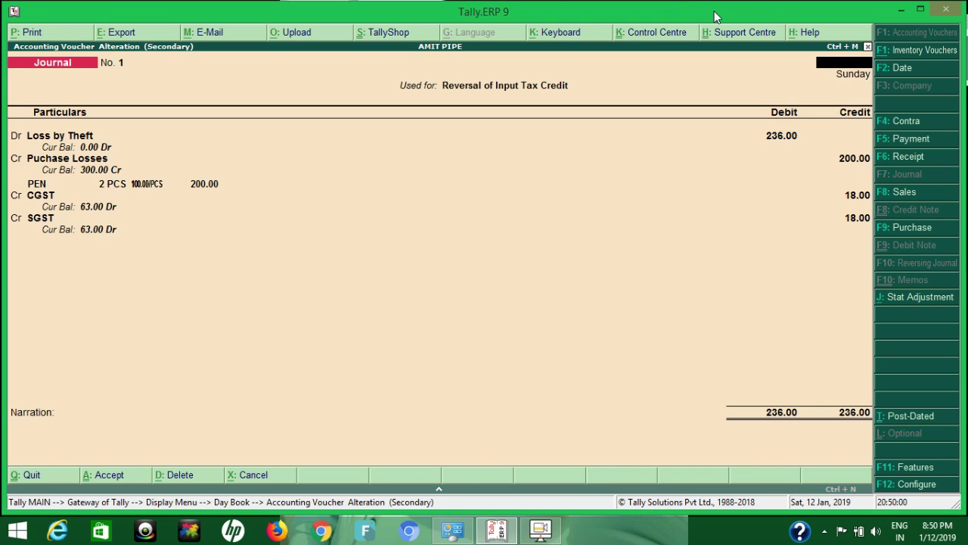
pyautogui.press('Escape')
pyautogui.press('y')
pyautogui.press('Escape')
pyautogui.press('Escape')
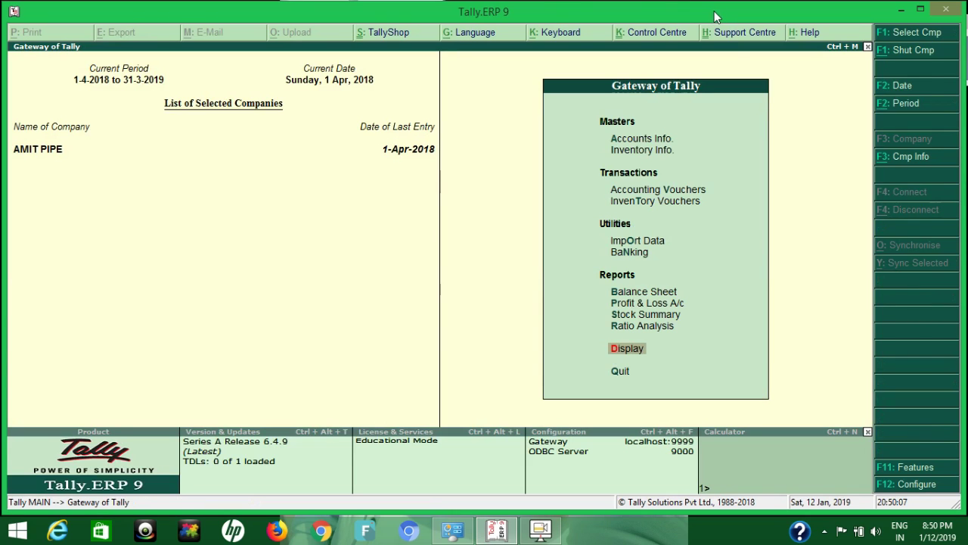
# Step: Show the Profit & Loss A/c in detailed form and examine the Puchase Losses and PURCHASE lines under Purchase Accounts
pyautogui.press('p')
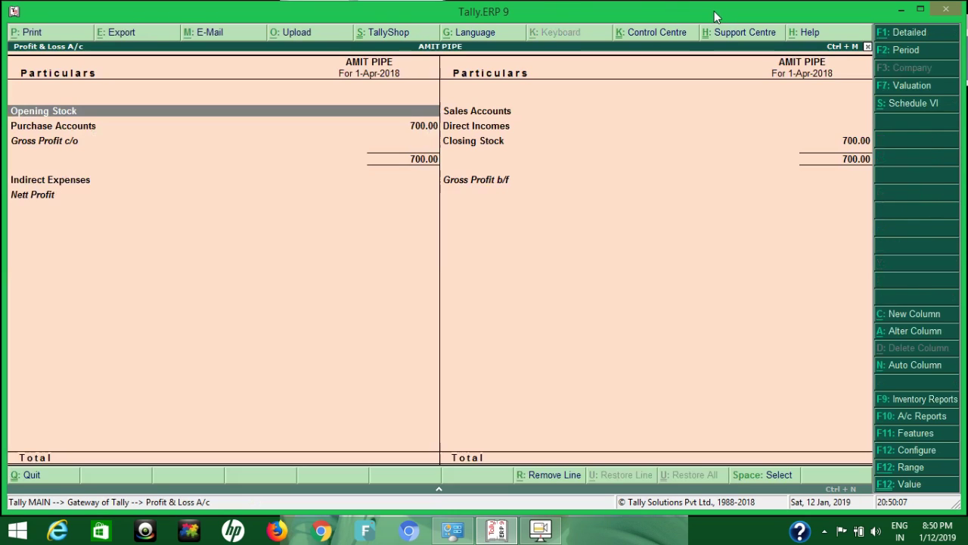
pyautogui.click(905, 37)
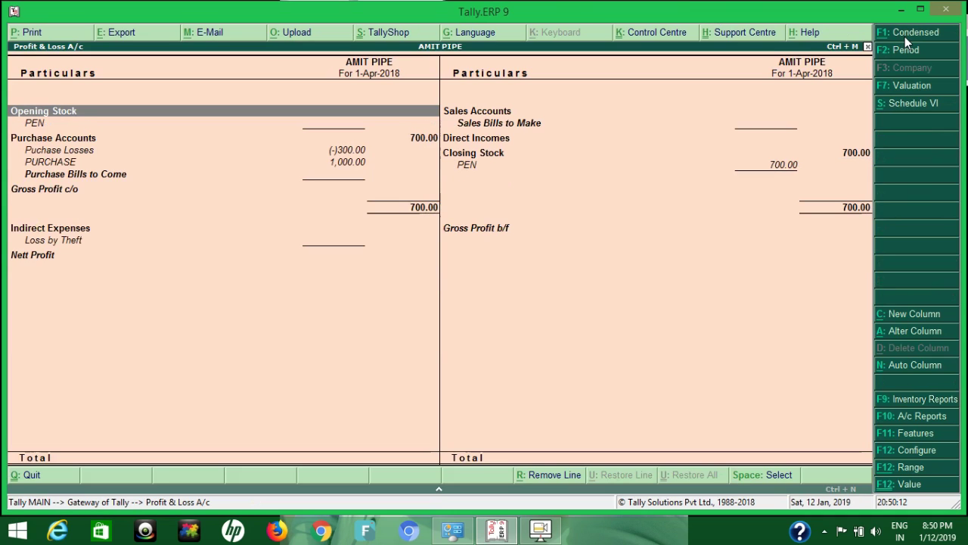
pyautogui.press('Down')
pyautogui.press('Down')
pyautogui.press('Down')
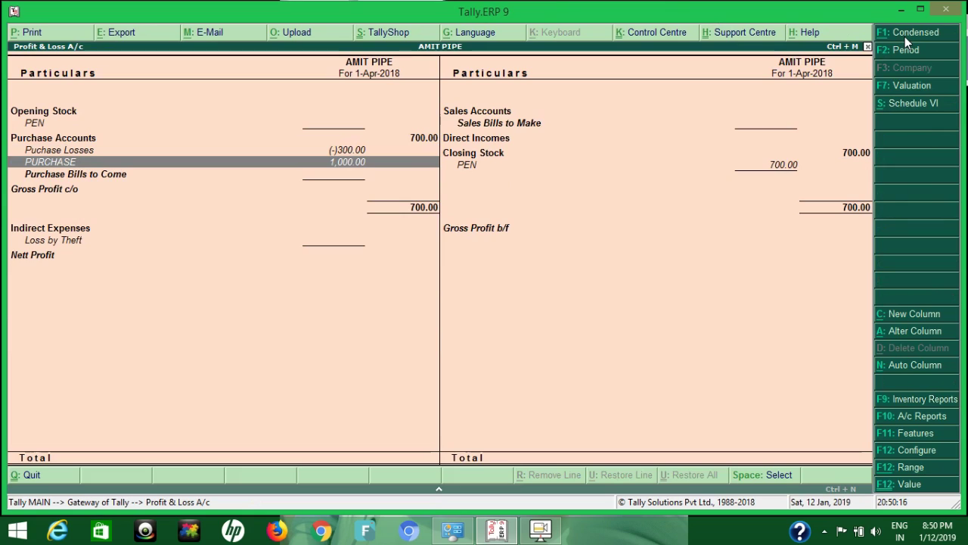
pyautogui.press('Up')
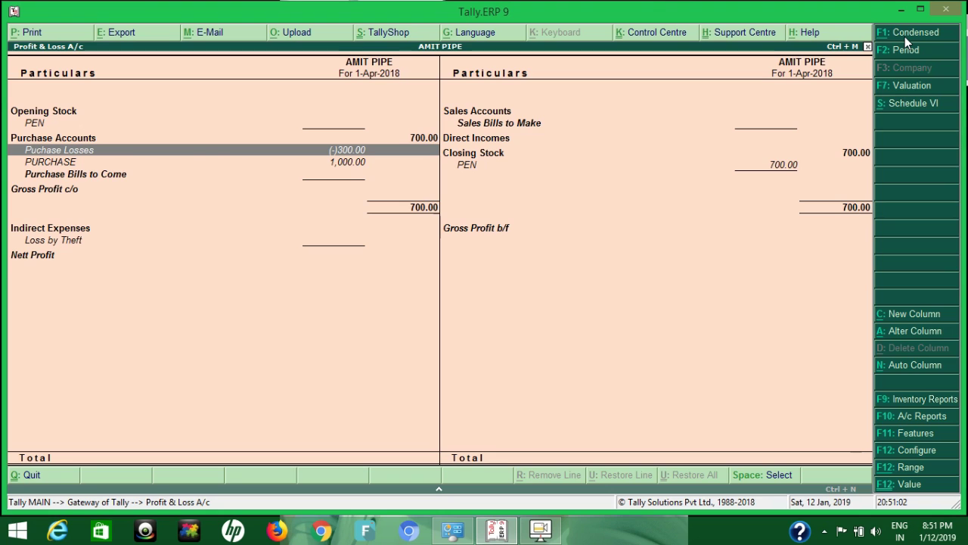
pyautogui.press('Escape')
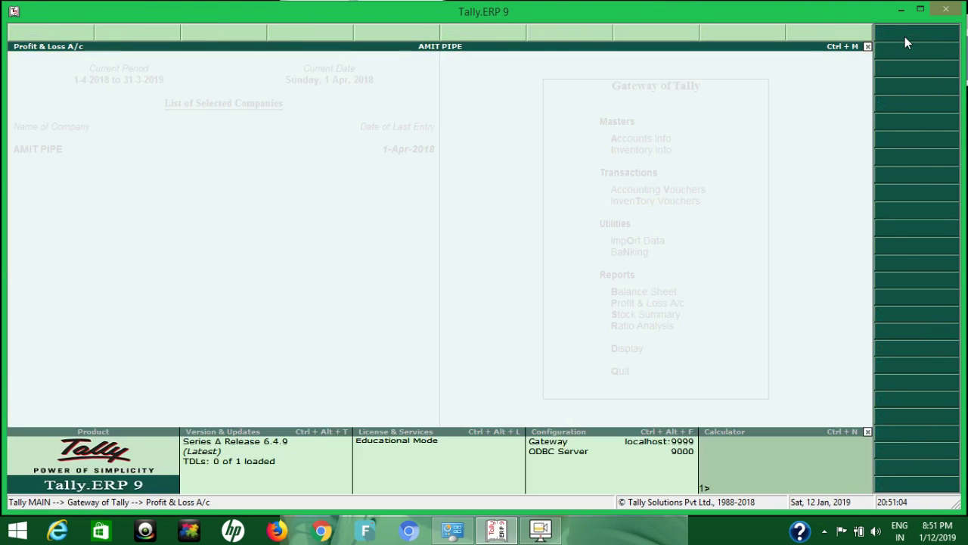
# Step: Open the HDFC journal voucher from the Day Book for alteration
pyautogui.press('Escape')
pyautogui.press('Escape')
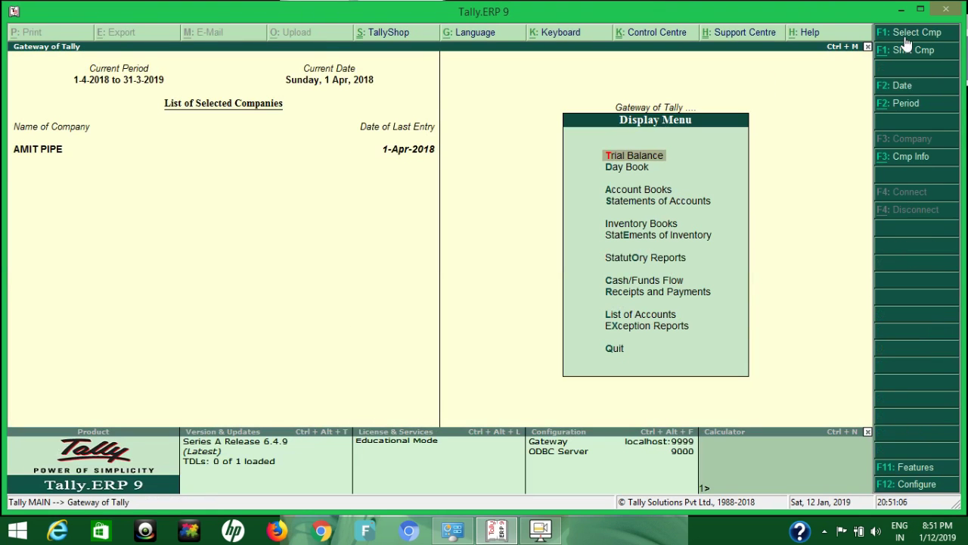
pyautogui.press('Down')
pyautogui.press('Return')
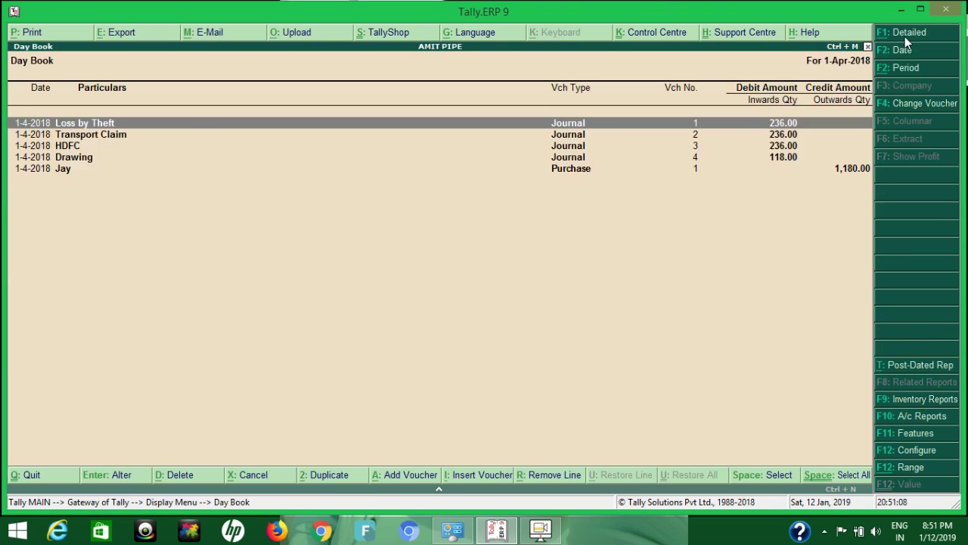
pyautogui.press('Down')
pyautogui.press('Down')
pyautogui.press('Down')
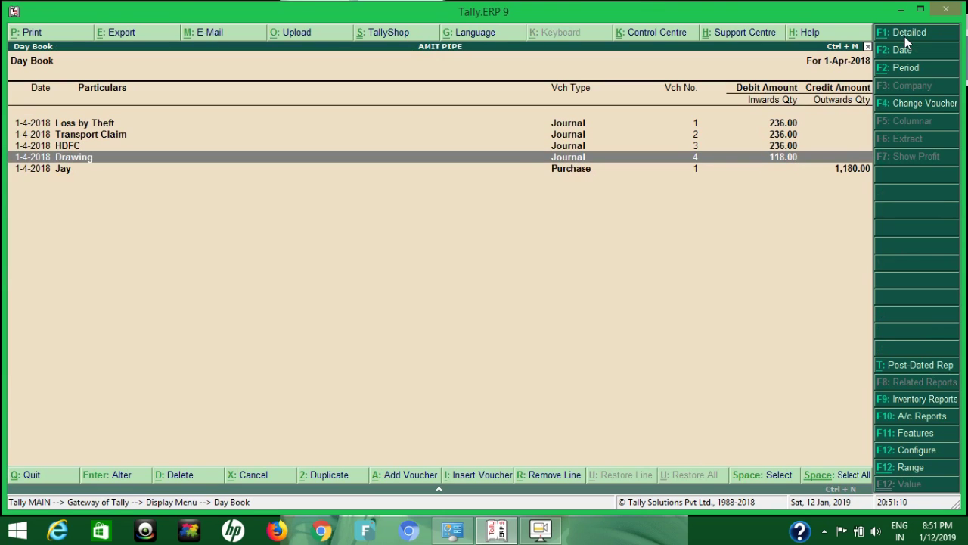
pyautogui.press('Up')
pyautogui.press('Return')
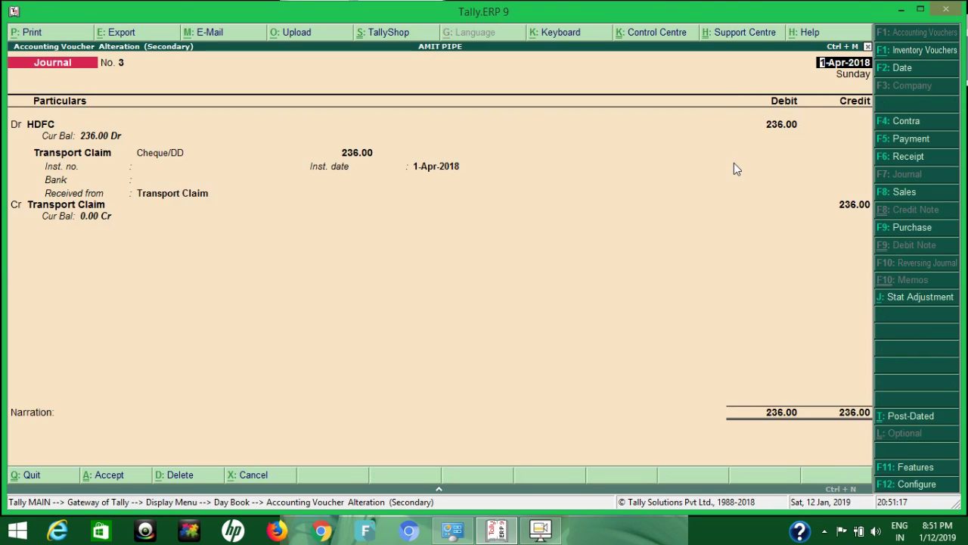
# Step: Set the HDFC debit and its Cheque/DD allocation to 136.00, and add a Profit & Loss A/c debit of 100.00
pyautogui.press('Return')
pyautogui.press('Return')
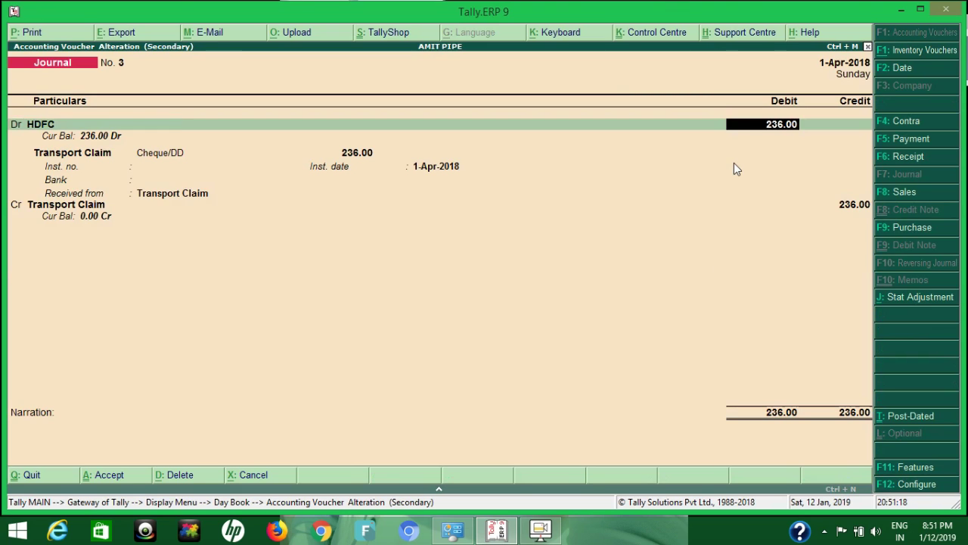
pyautogui.press('Return')
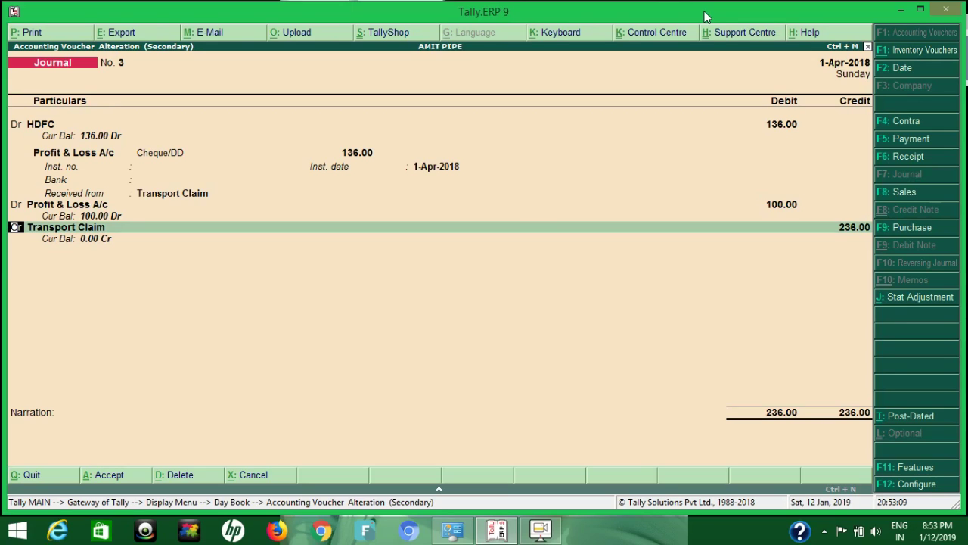
# Step: Recheck the Profit & Loss A/c debit of 100.00, keep the Transport Claim credit at 236.00, and accept the altered journal
pyautogui.press('BackSpace')
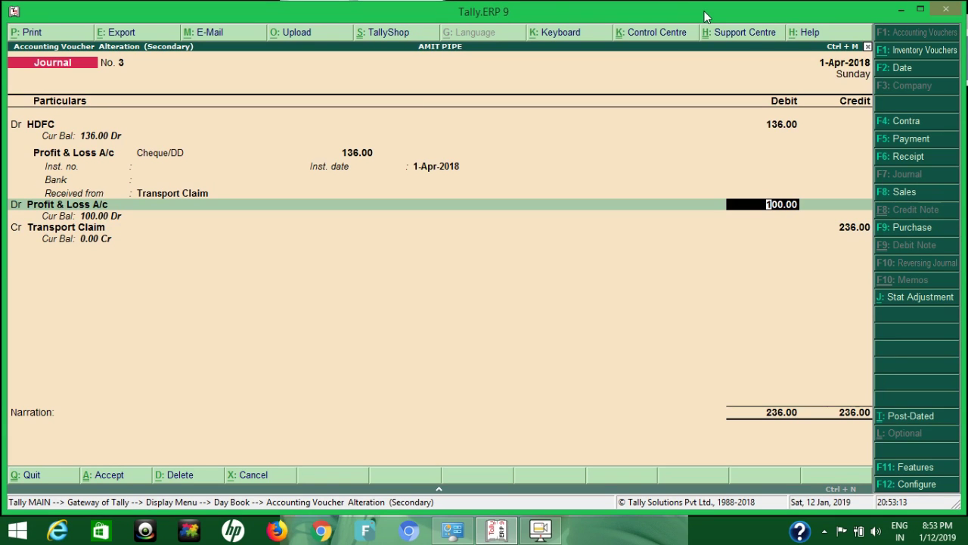
pyautogui.press('Return')
pyautogui.press('Return')
pyautogui.press('Return')
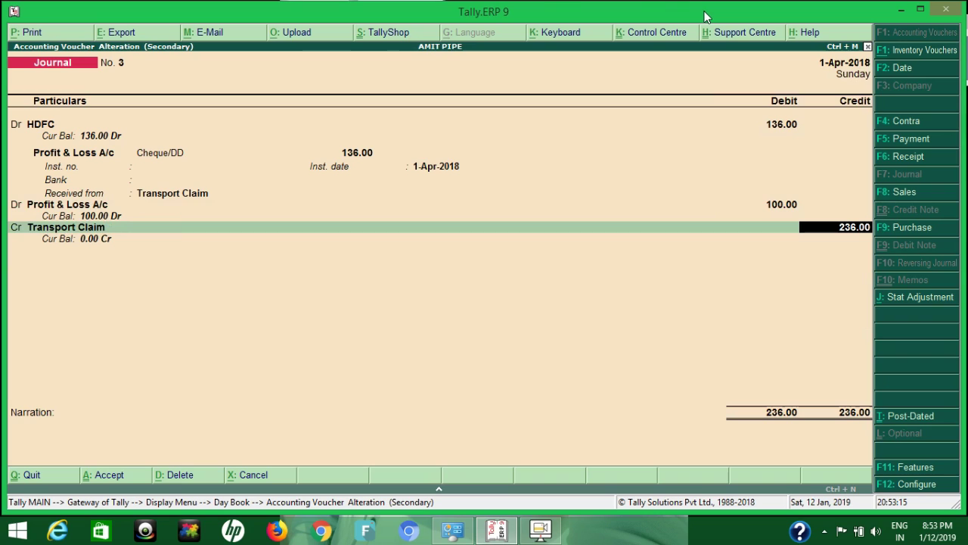
pyautogui.press('Return')
pyautogui.press('Return')
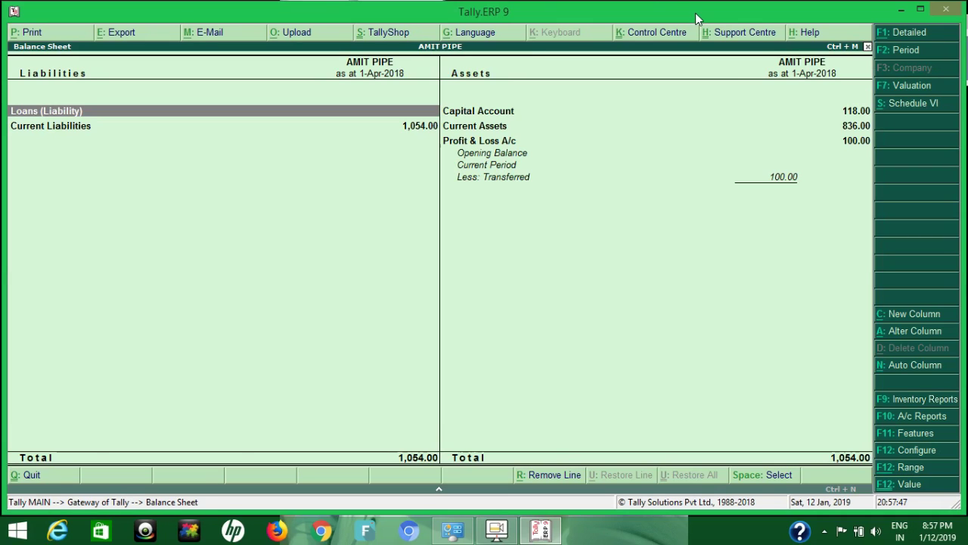
# Step: Leave the Balance Sheet and view the Profit & Loss A/c
pyautogui.press('Escape')
pyautogui.press('Down')
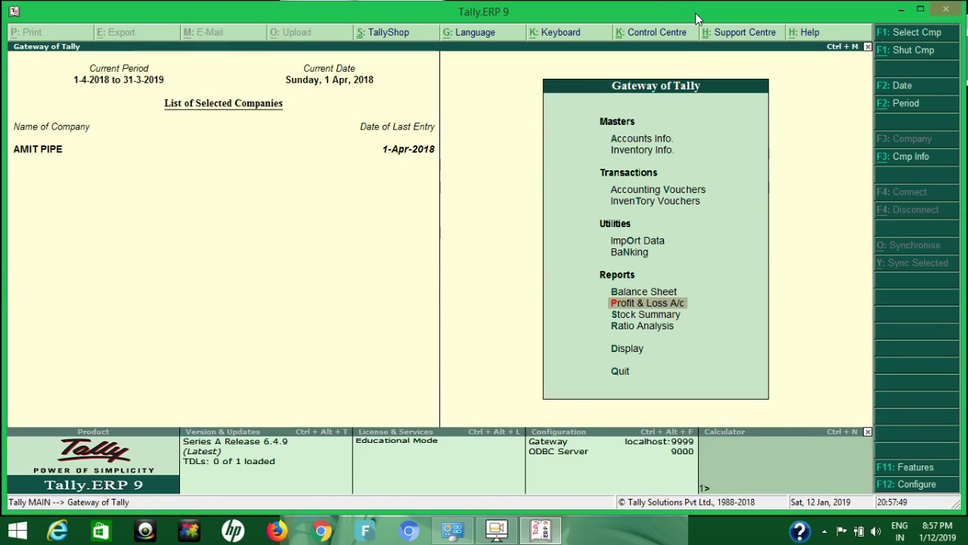
pyautogui.press('Return')
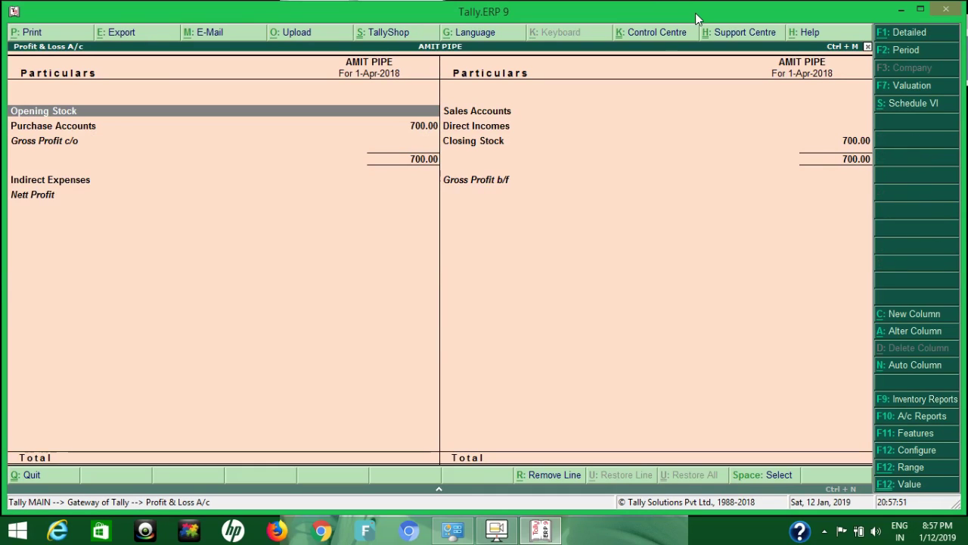